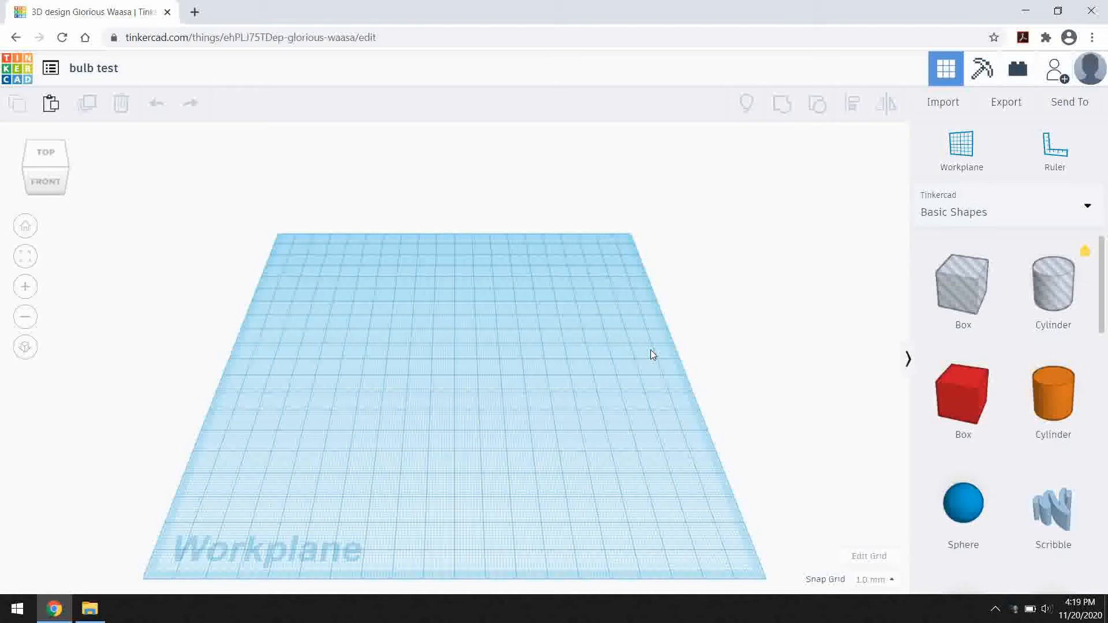
- Place a sphere on the workplane, enlarged to over a third of the plane's width, and shift it about 14 mm left toward the middle
left_click(964, 510)
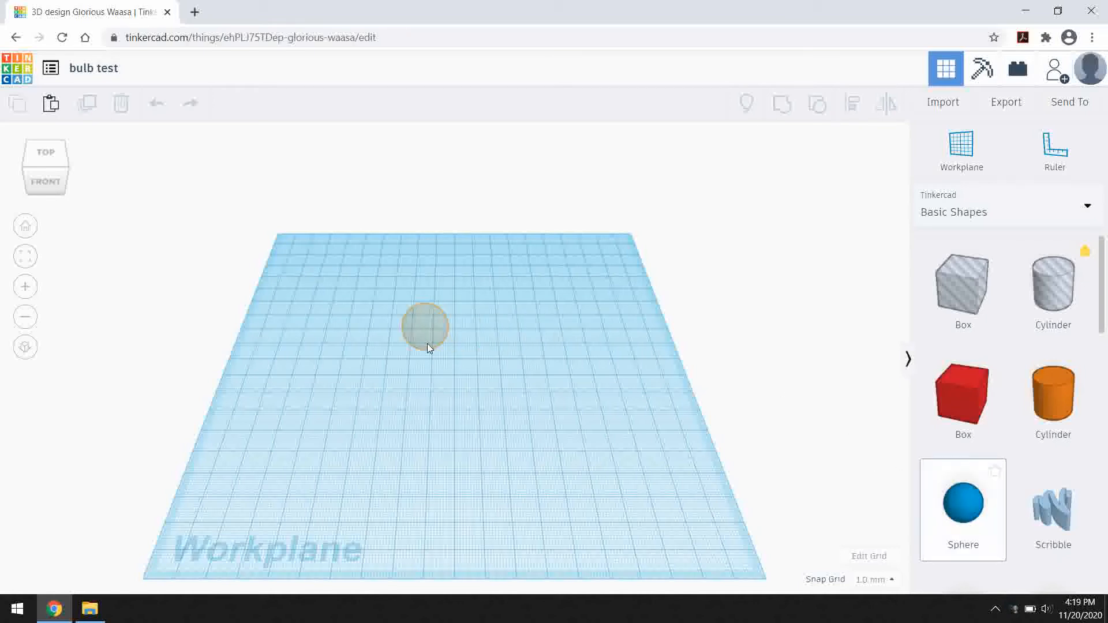
left_click(427, 349)
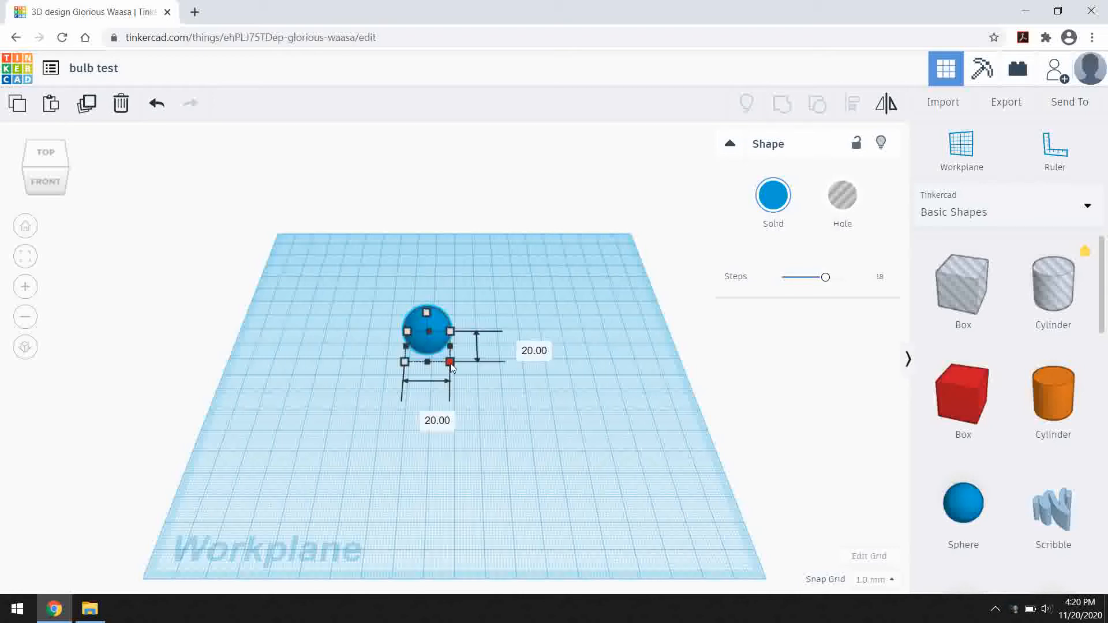
left_click_drag(452, 368, 593, 442)
left_click_drag(529, 376, 485, 370)
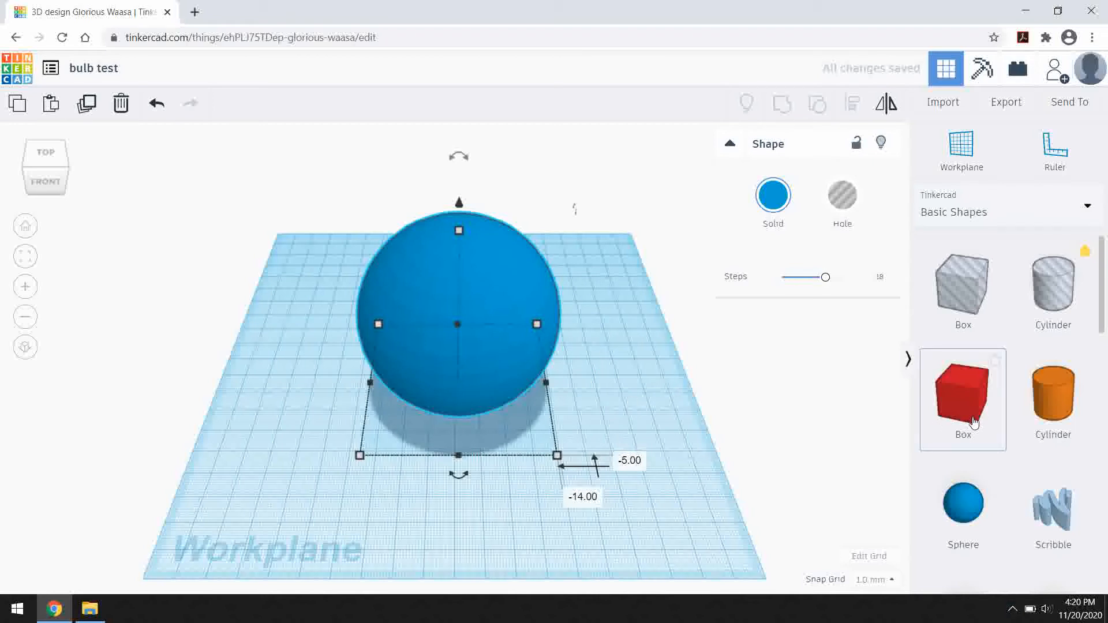
- Add a torus with its default dimensions to the empty workplane area right of the sphere
scroll(980, 420, "down", 5)
scroll(975, 427, "down", 5)
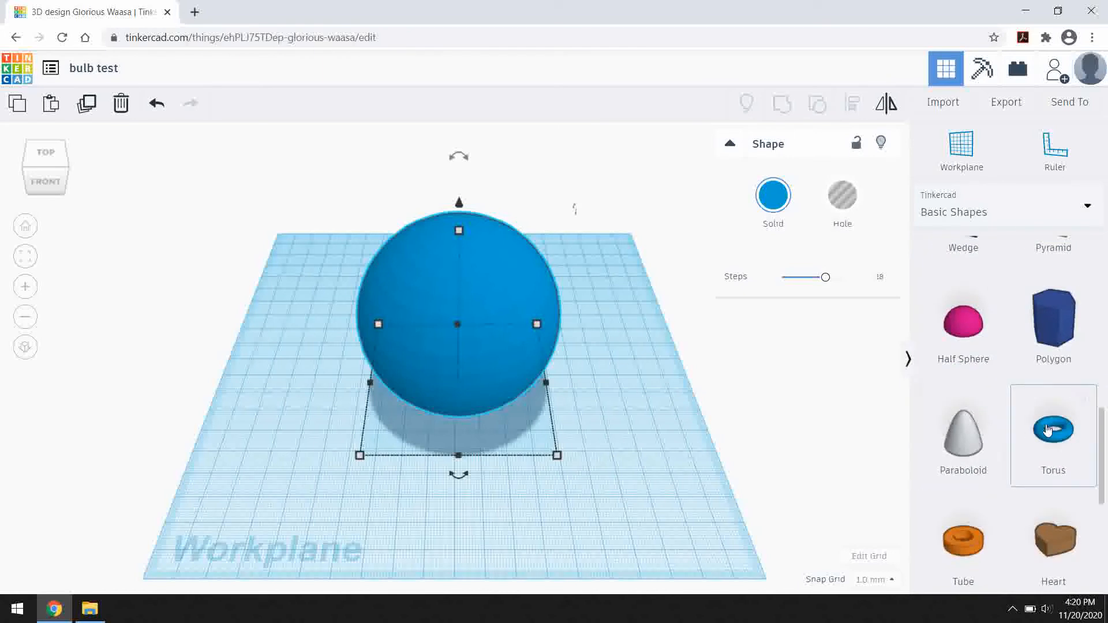
left_click_drag(1066, 434, 626, 412)
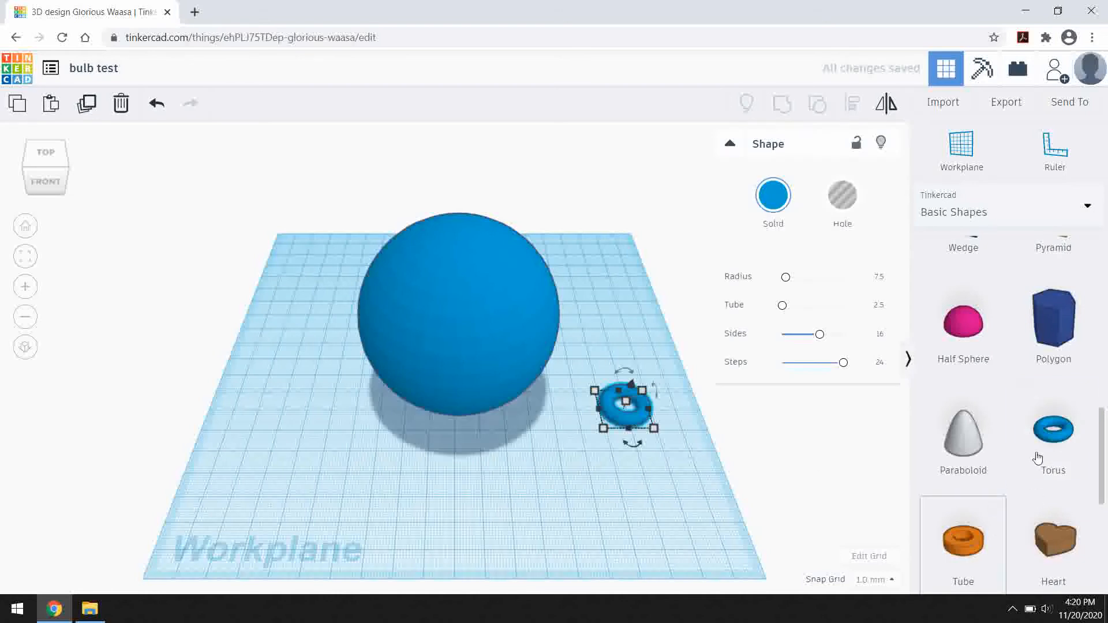
scroll(1033, 491, "down", 5)
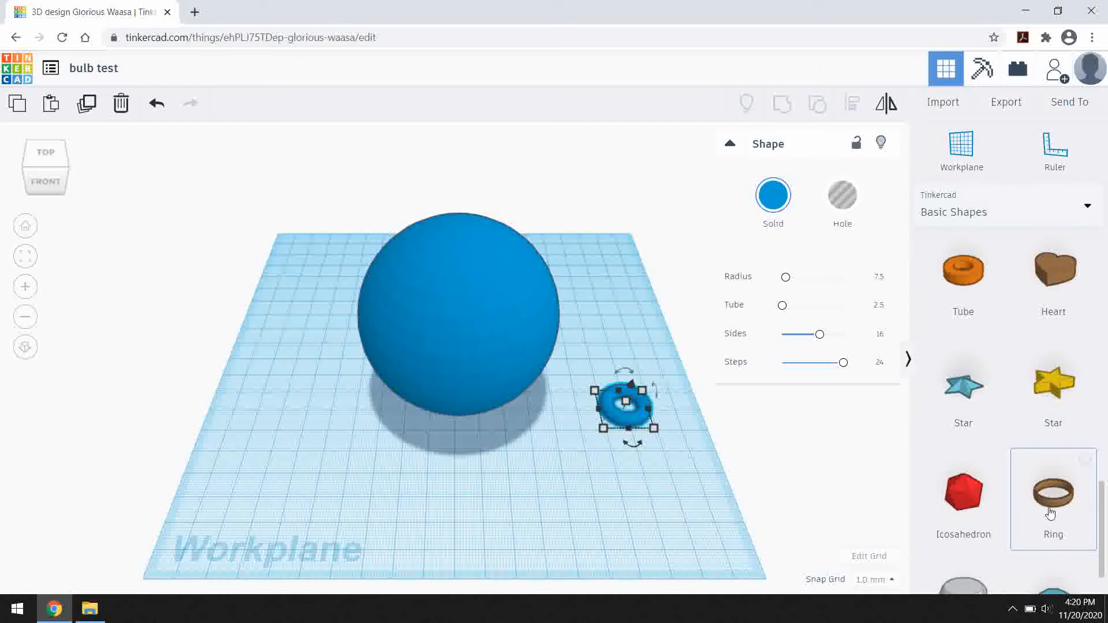
scroll(1039, 404, "up", 5)
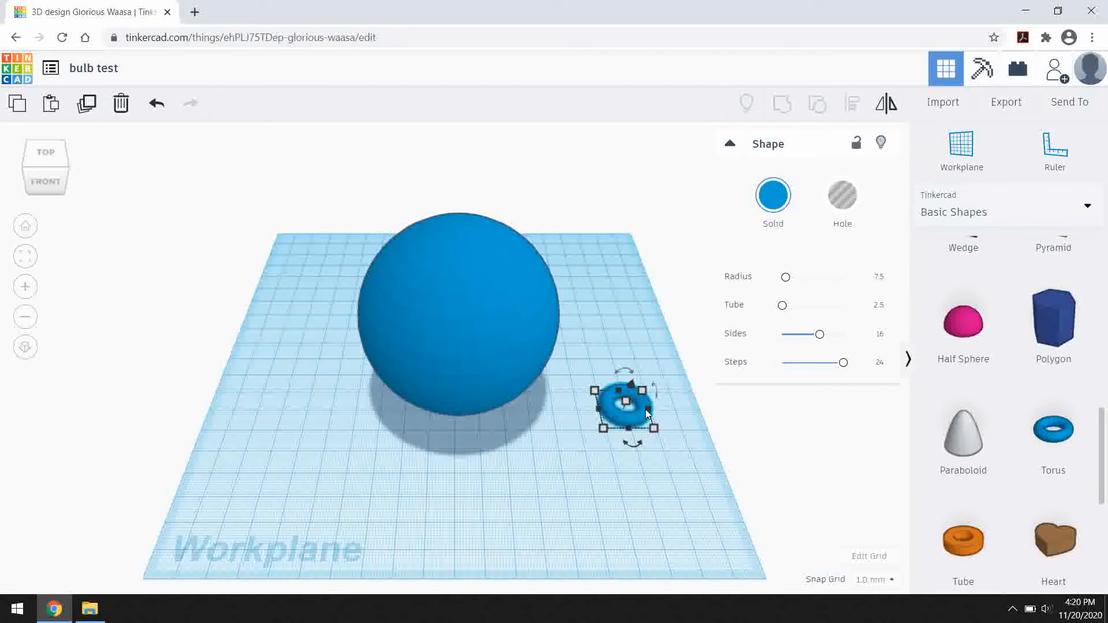
- Rotate the torus 90° so that it stands upright on its edge
key("f")
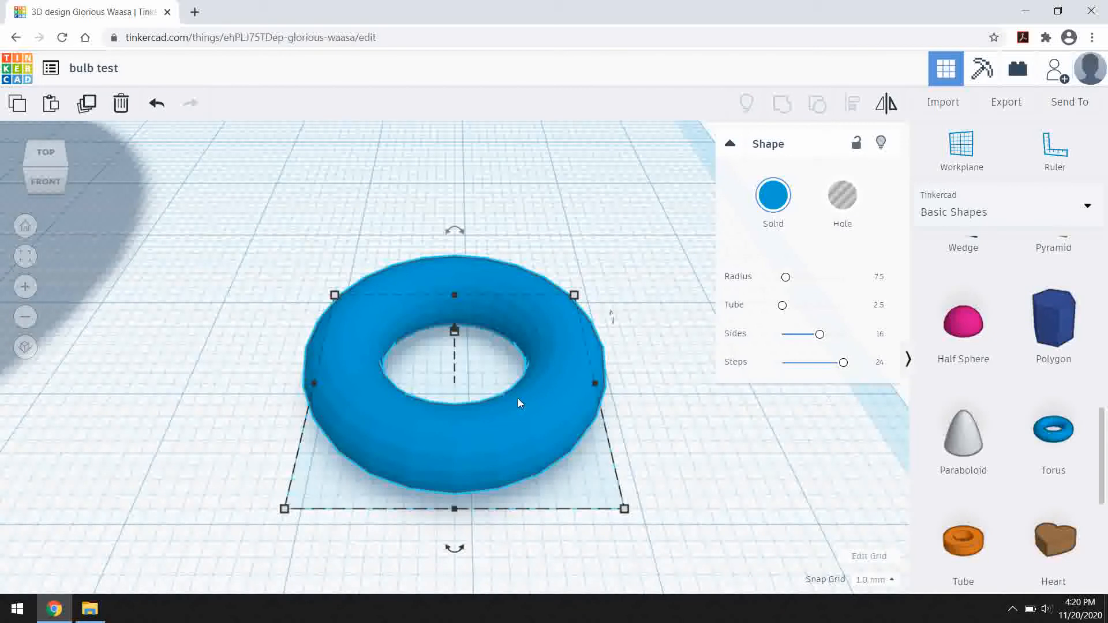
scroll(509, 400, "down", 5)
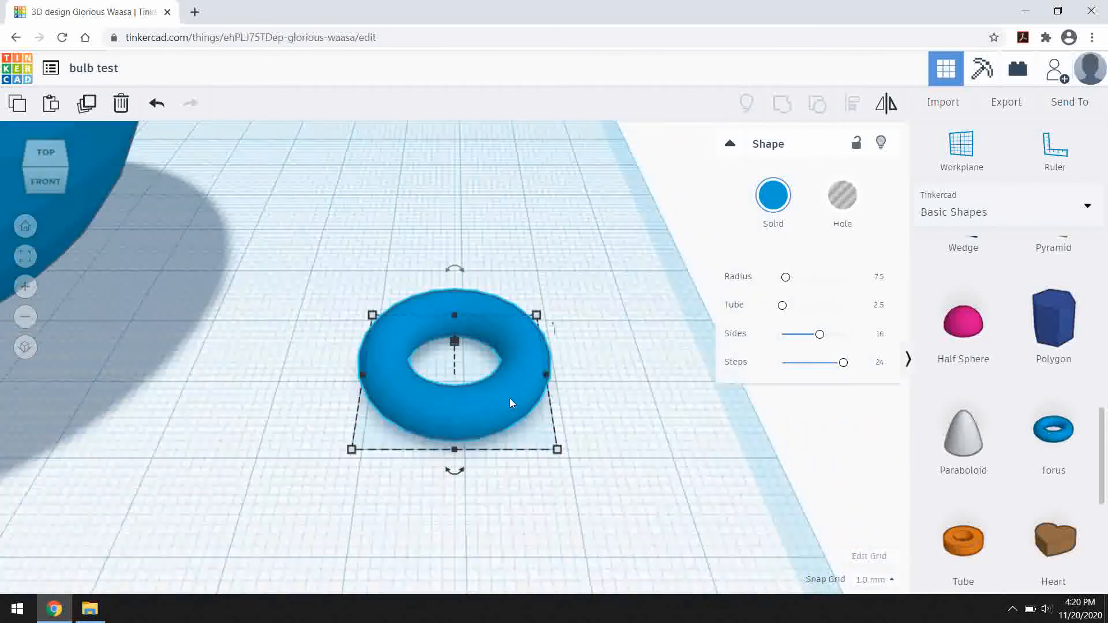
left_click_drag(459, 285, 418, 311)
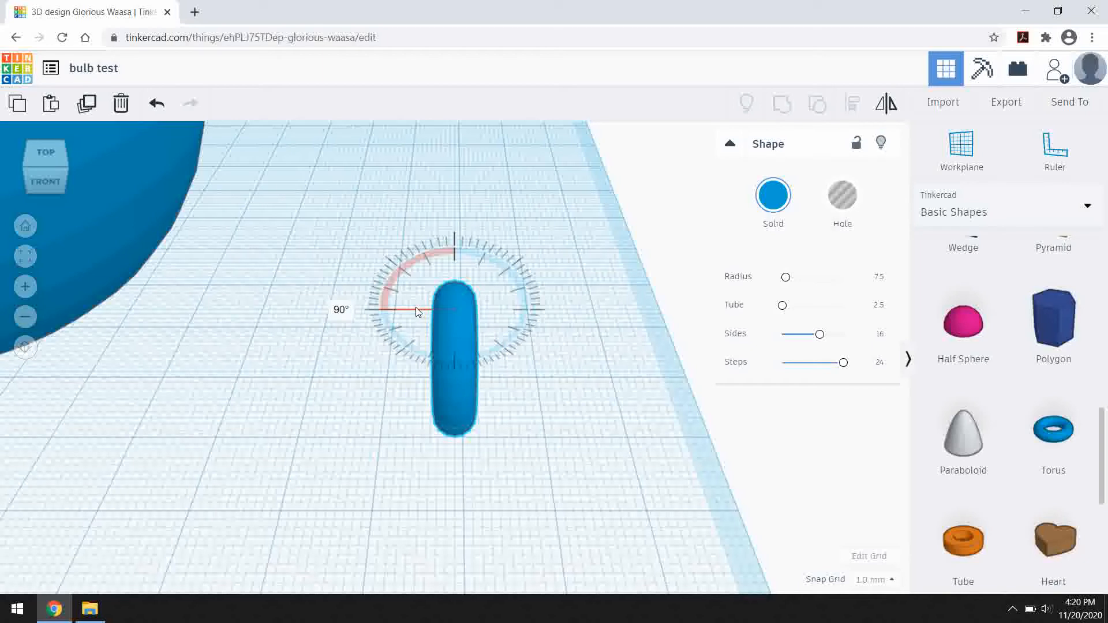
left_click_drag(415, 307, 415, 307)
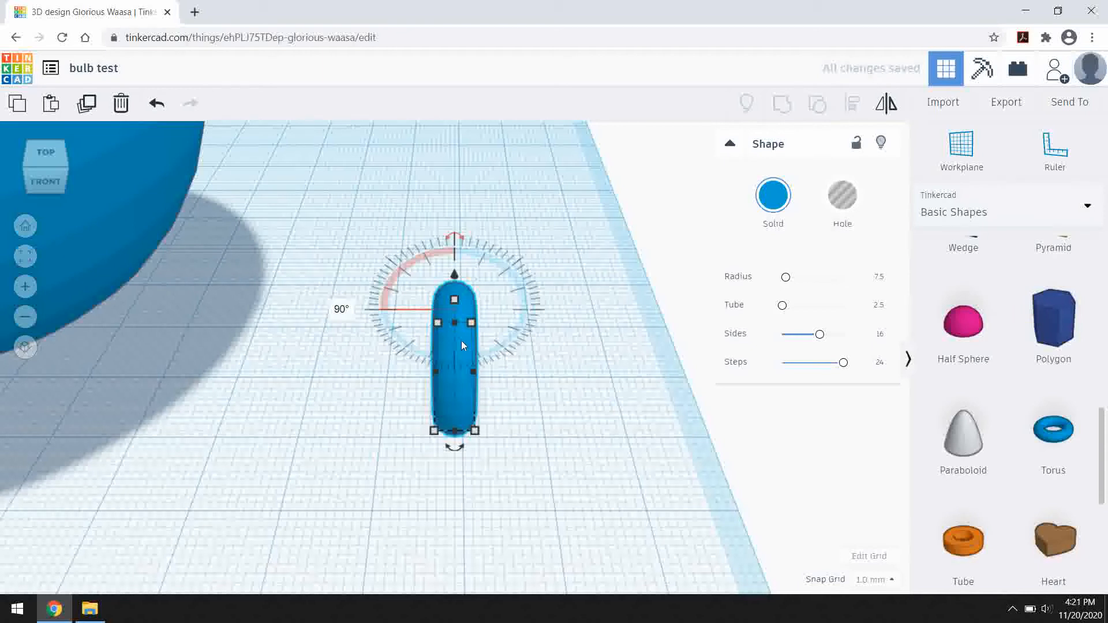
- Move the upright torus over to the sphere and raise it to 66 mm above the workplane as a hanging loop
right_click_drag(359, 365, 406, 399)
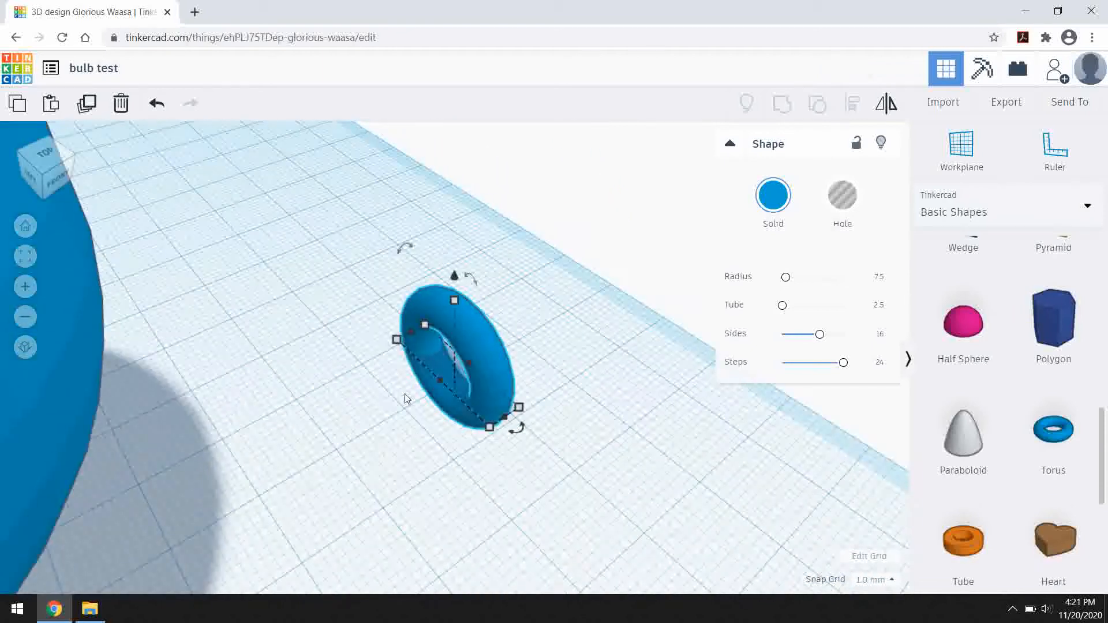
scroll(354, 404, "down", 5)
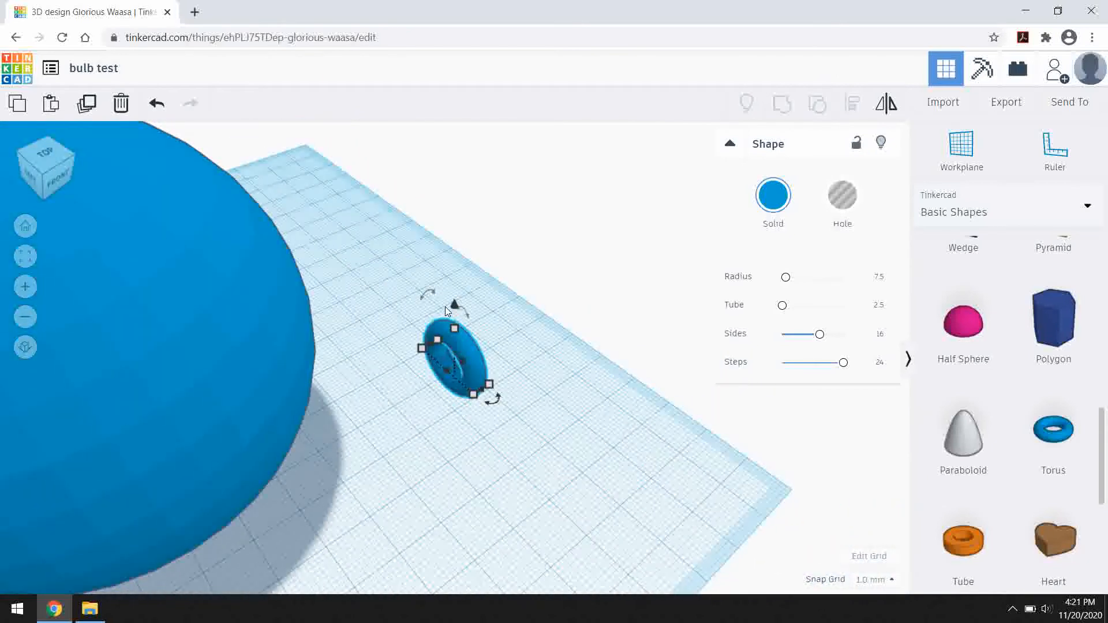
left_click_drag(453, 306, 445, 119)
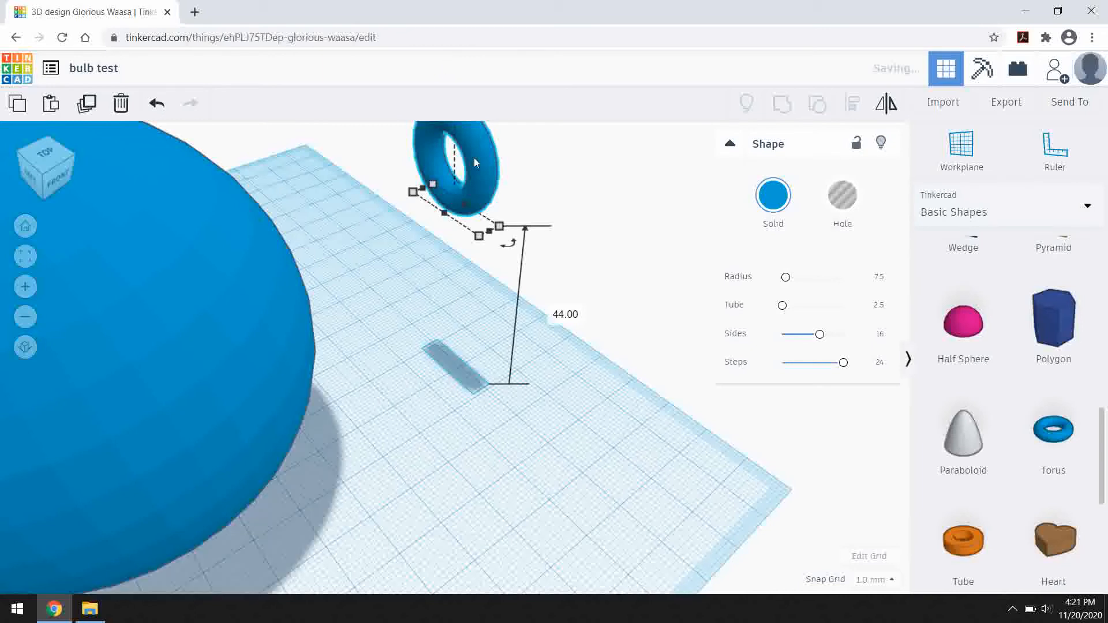
scroll(351, 269, "down", 5)
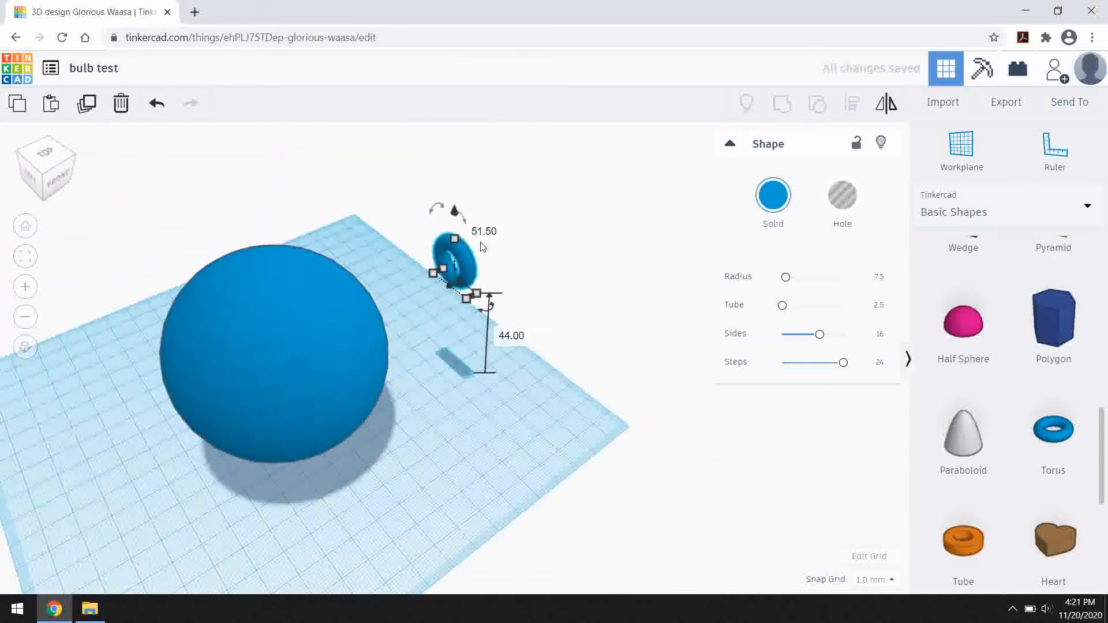
left_click_drag(404, 262, 290, 319)
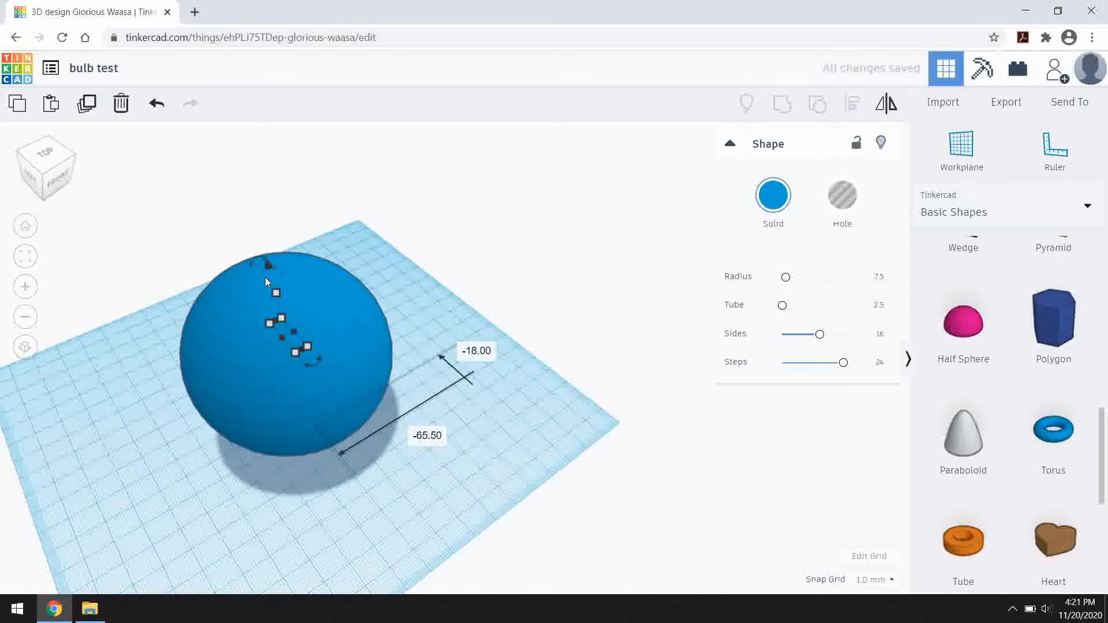
left_click_drag(268, 268, 254, 212)
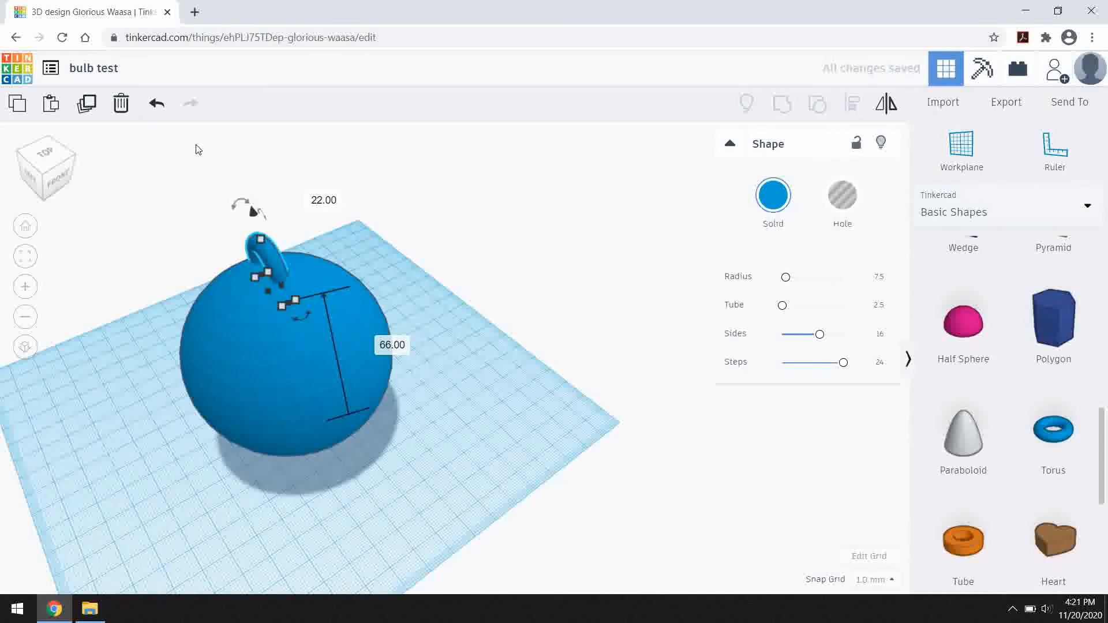
- Nudge the torus sideways in small grid steps until the loop sits centred on top of the sphere, leaving it deselected
right_click_drag(98, 348, 324, 334)
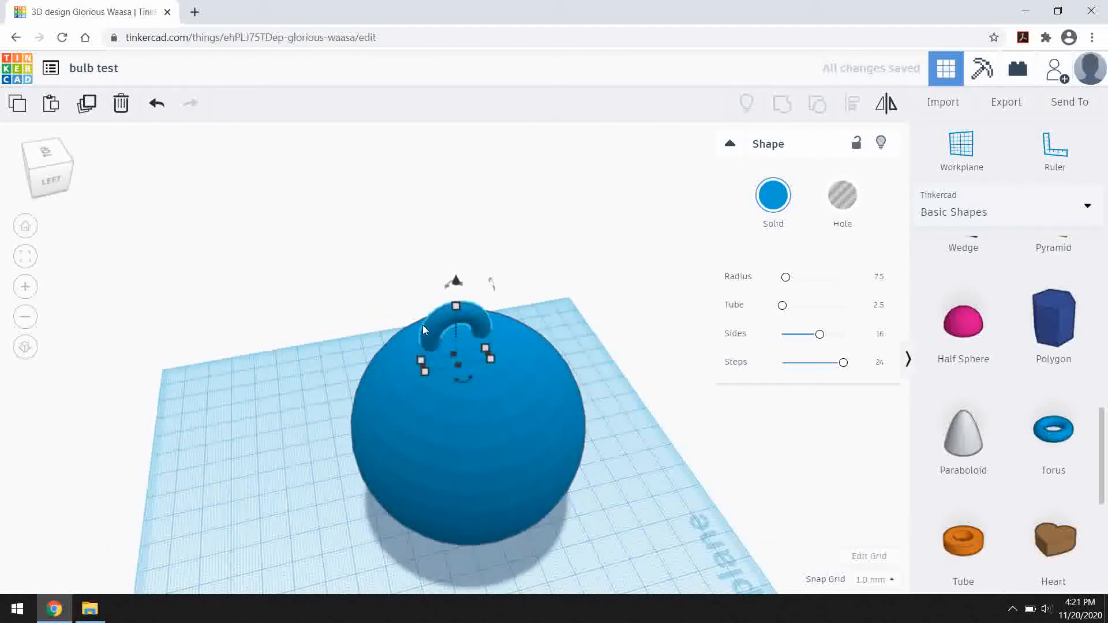
key("Right")
key("Right")
key("Right")
key("Right")
key("Right")
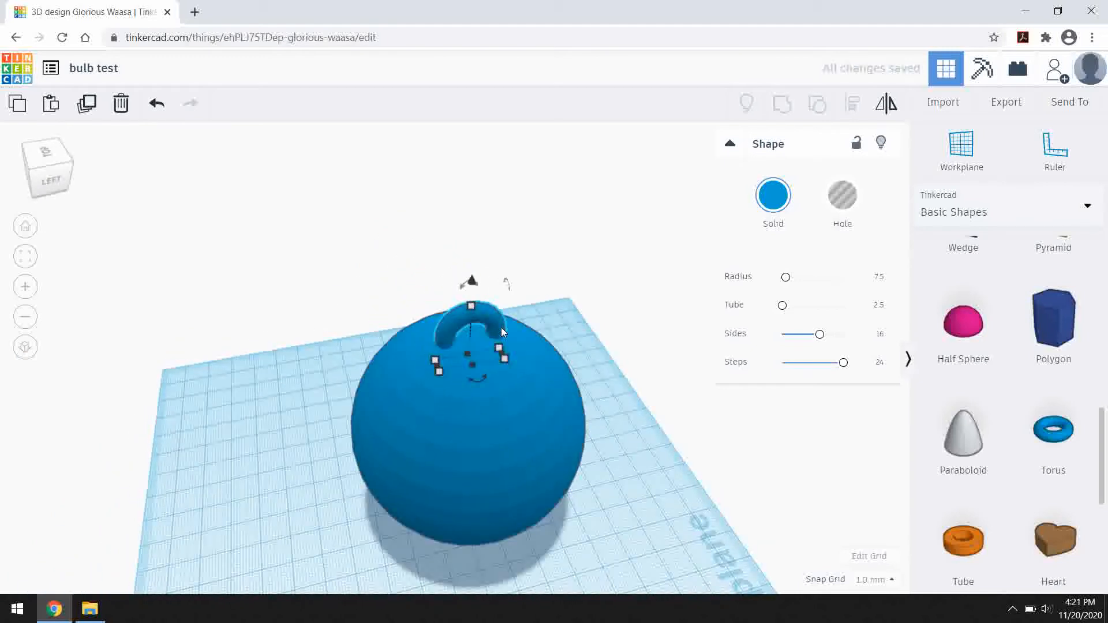
right_click_drag(290, 398, 226, 368)
left_click(227, 369)
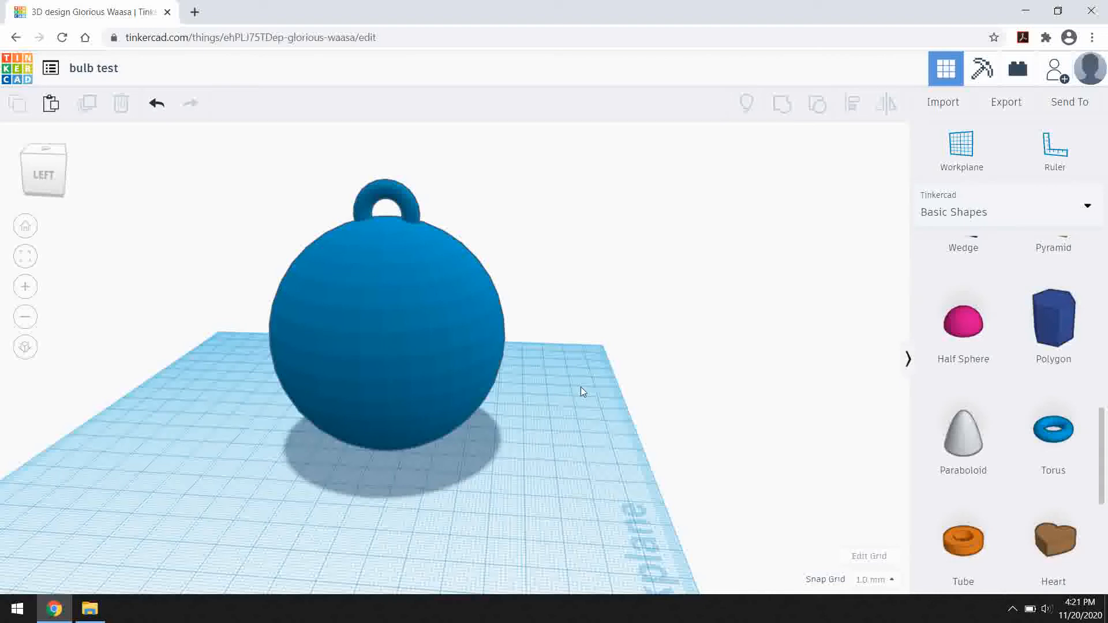
- Place the custom font text shape from the Featured shape generators on the workplane beside the sphere
left_click(1007, 215)
scroll(974, 339, "down", 3)
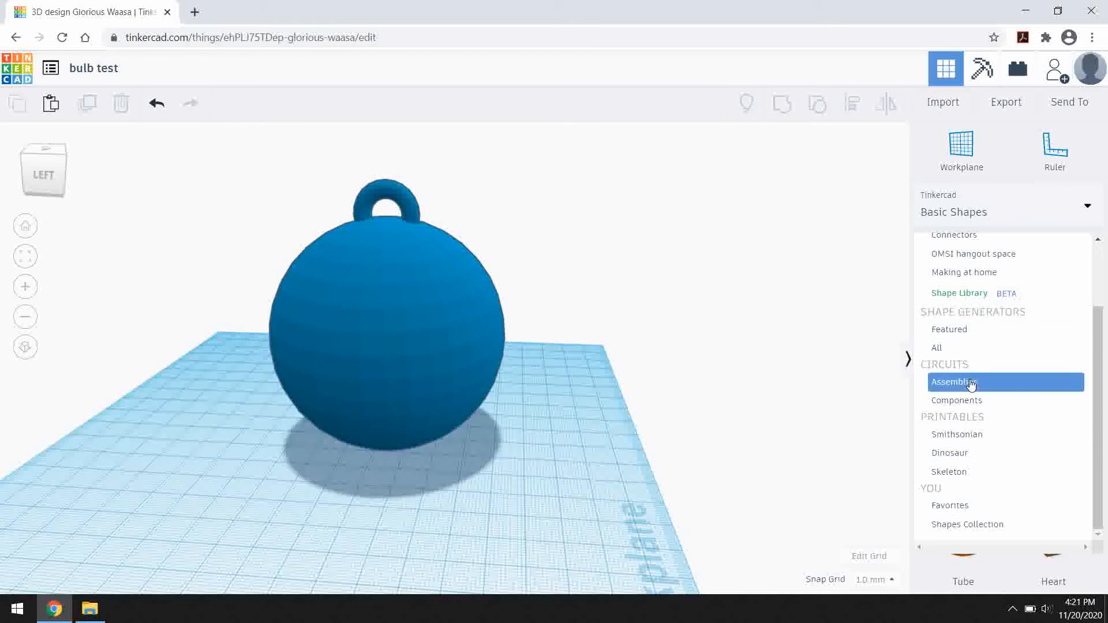
left_click(980, 335)
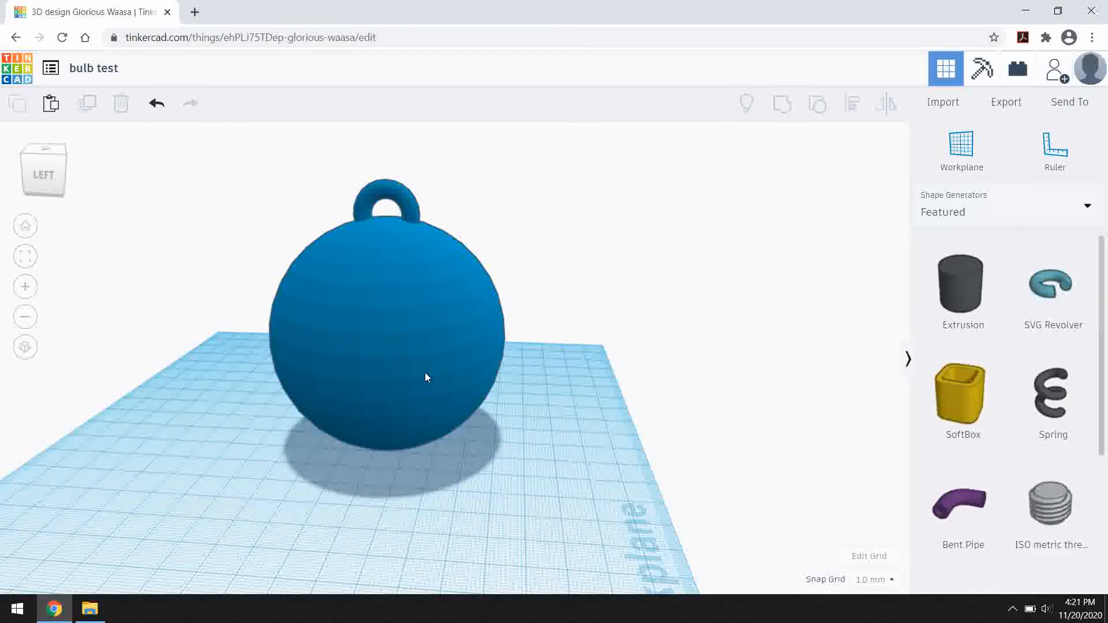
key("XF86AudioMute")
key("XF86AudioMute")
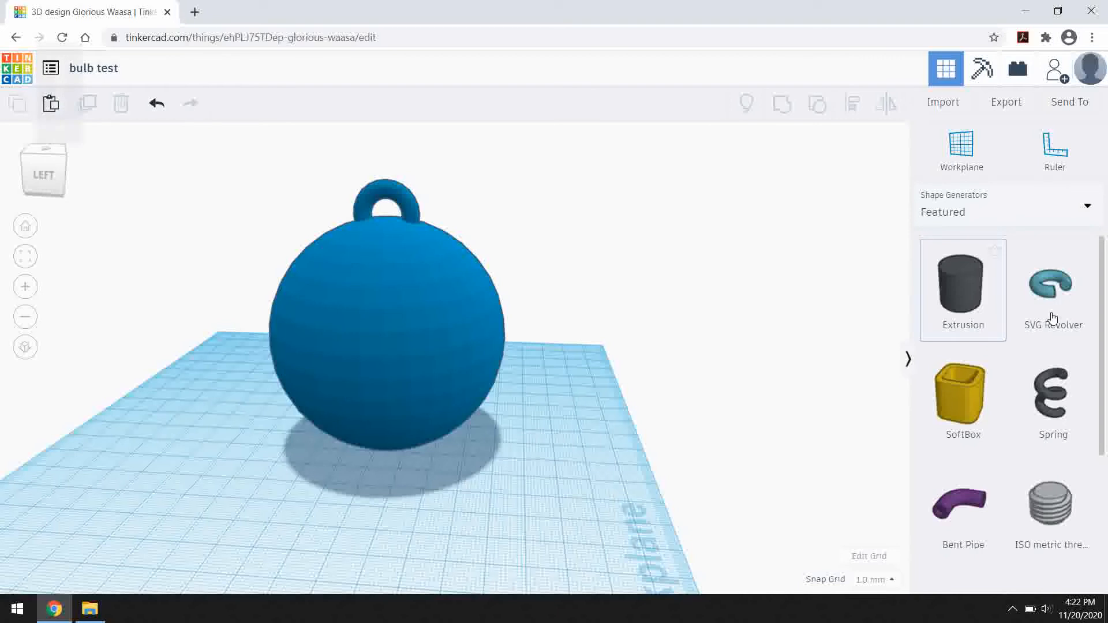
left_click_drag(1104, 274, 1106, 428)
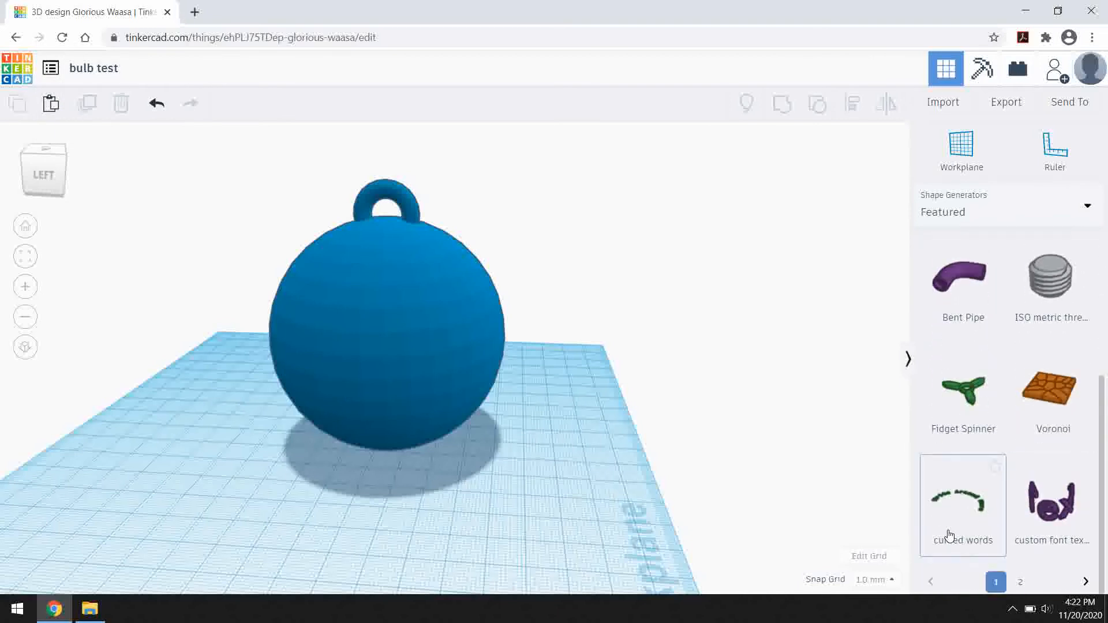
left_click_drag(1061, 514, 553, 426)
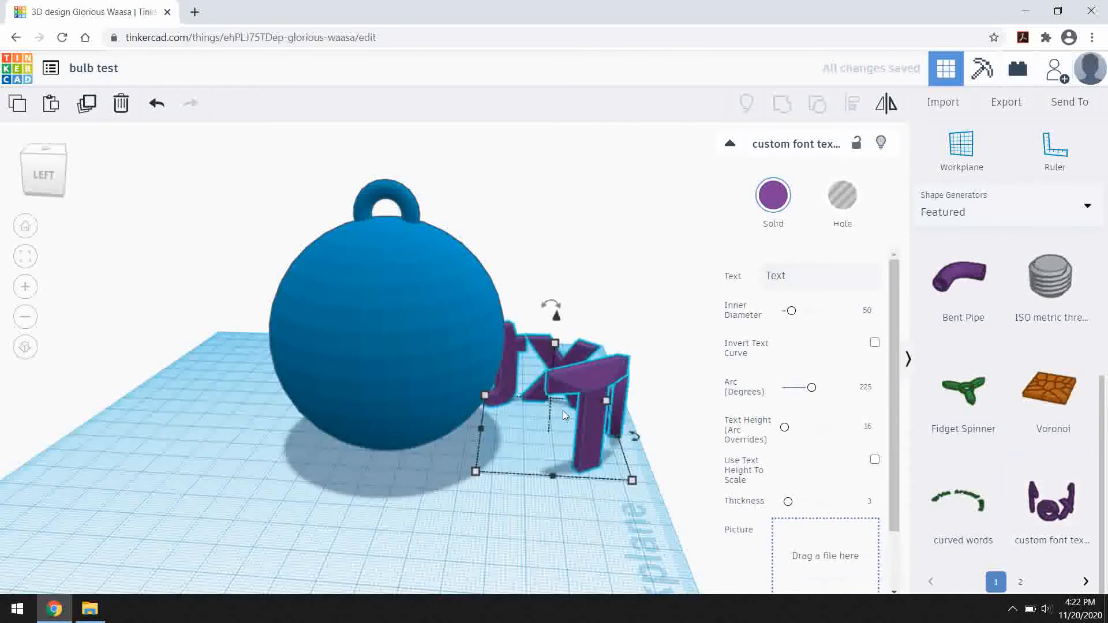
- Change the curved text shape's wording to "#1 Grandma"
right_click_drag(618, 497, 335, 520)
double_click(805, 277)
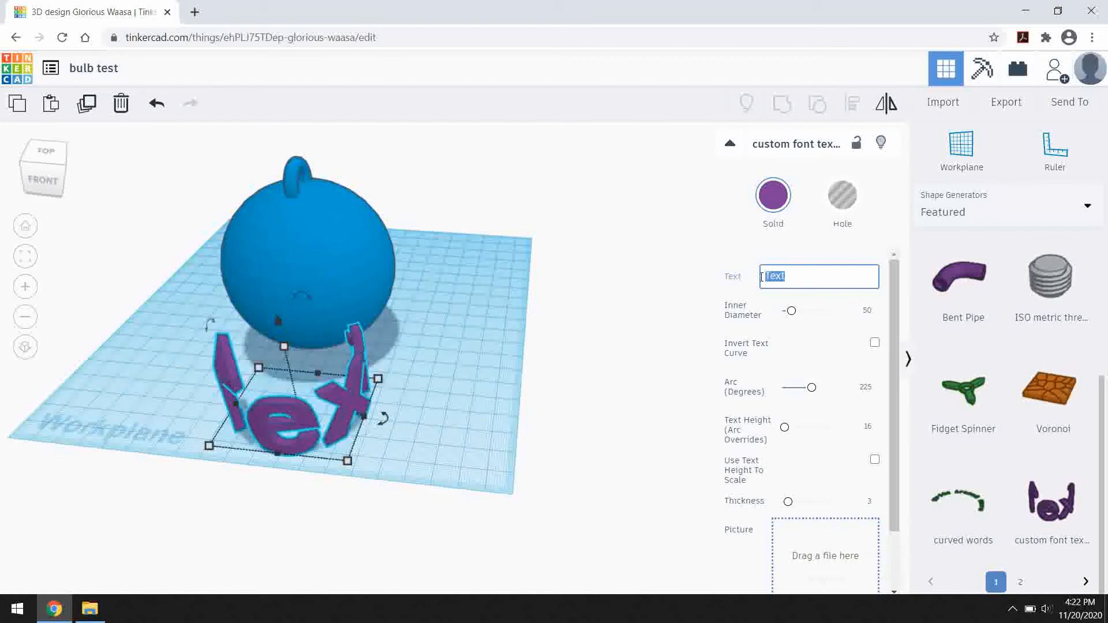
type("#1")
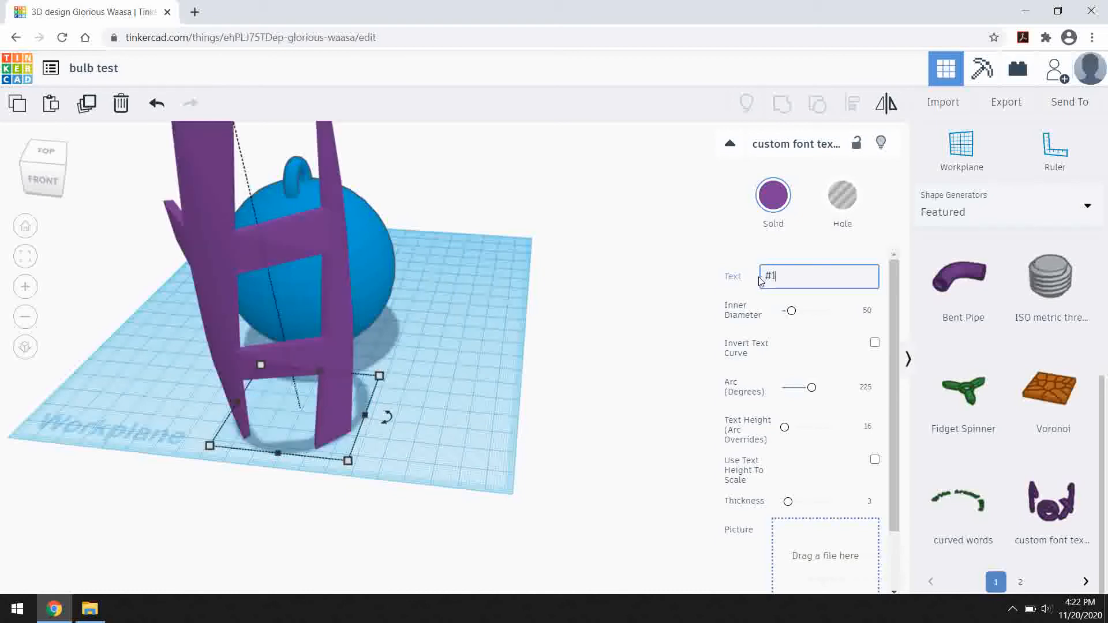
type(" Grandma")
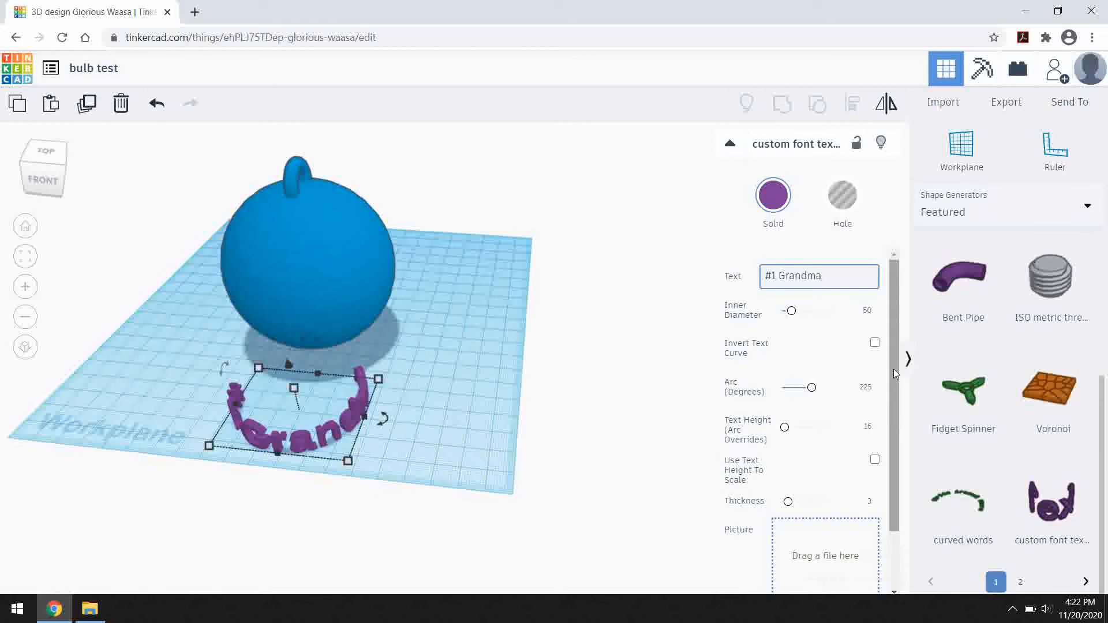
scroll(892, 417, "down", 3)
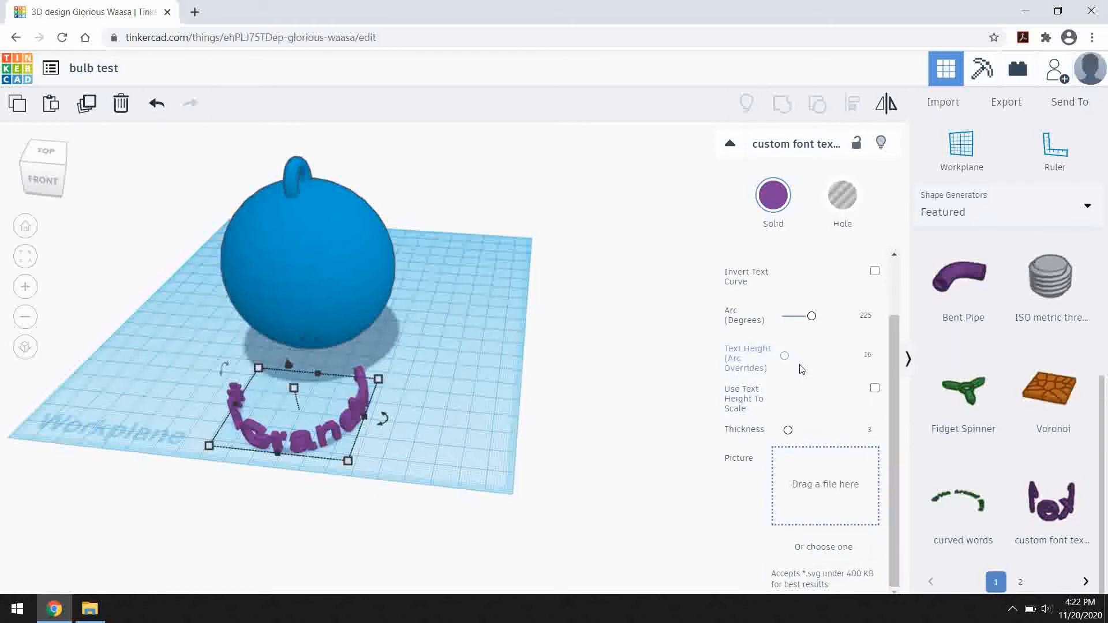
scroll(892, 390, "up", 1)
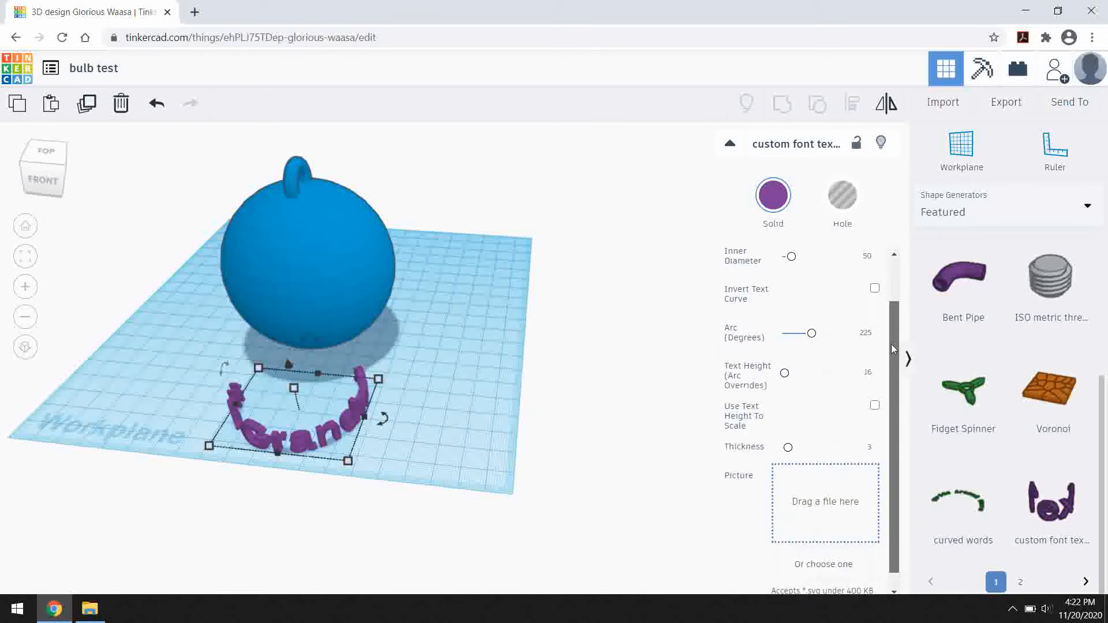
- Position the "#1 Grandma" text around the front of the sphere and raise it 38 mm above the workplane
left_click_drag(340, 416, 314, 363)
right_click_drag(442, 397, 563, 364)
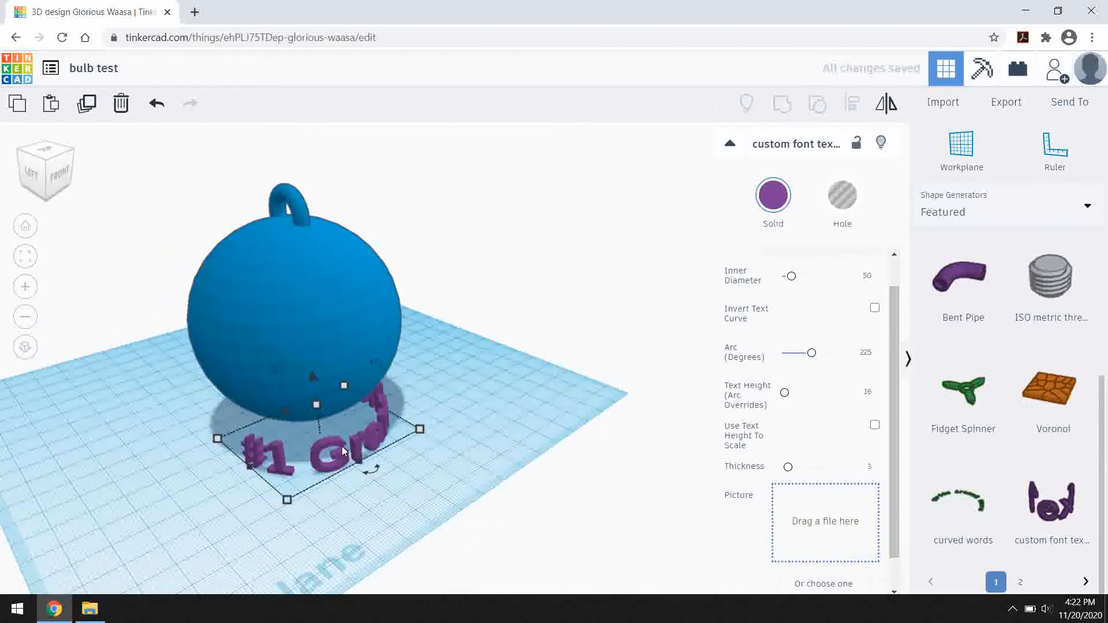
right_click_drag(470, 394, 337, 332)
left_click_drag(338, 333, 360, 401)
left_click_drag(337, 288, 338, 204)
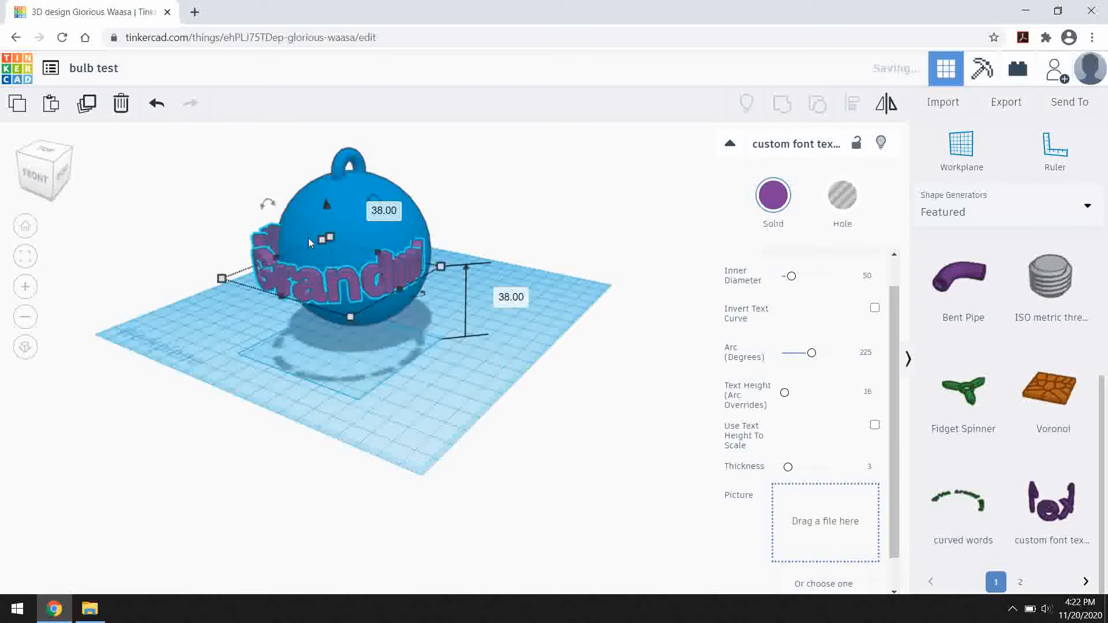
- Nudge the raised text backward and left in grid steps until its curve wraps against the sphere's front surface
right_click_drag(203, 288, 303, 351)
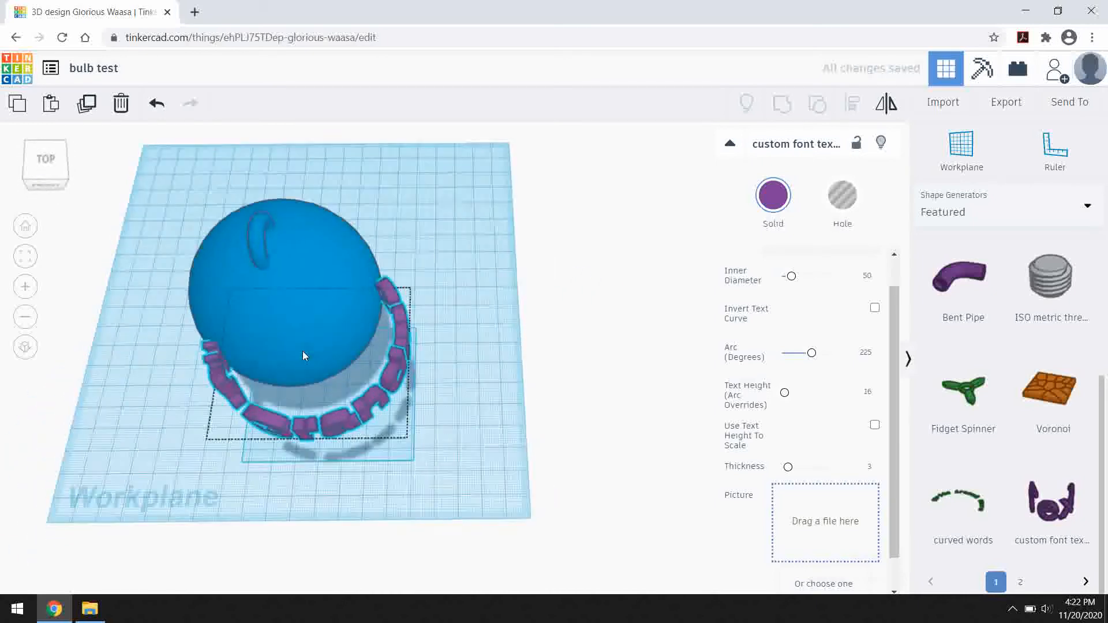
key("Up")
key("Up")
key("Up")
key("Up")
key("Up")
key("Up")
key("Up")
key("Up")
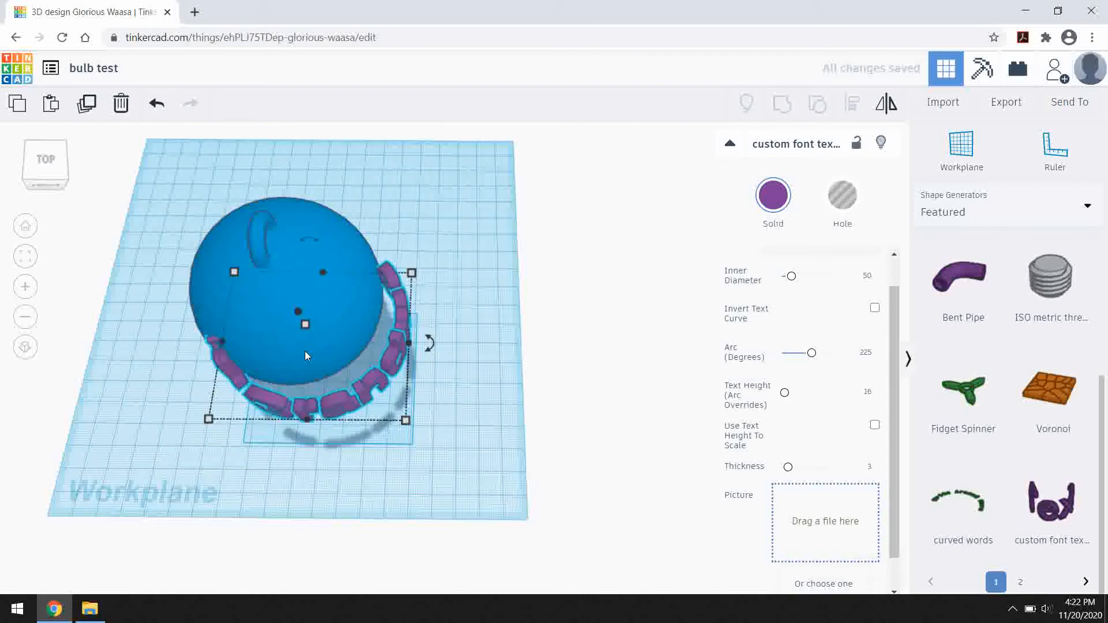
key("Left")
key("Left")
key("Left")
key("Left")
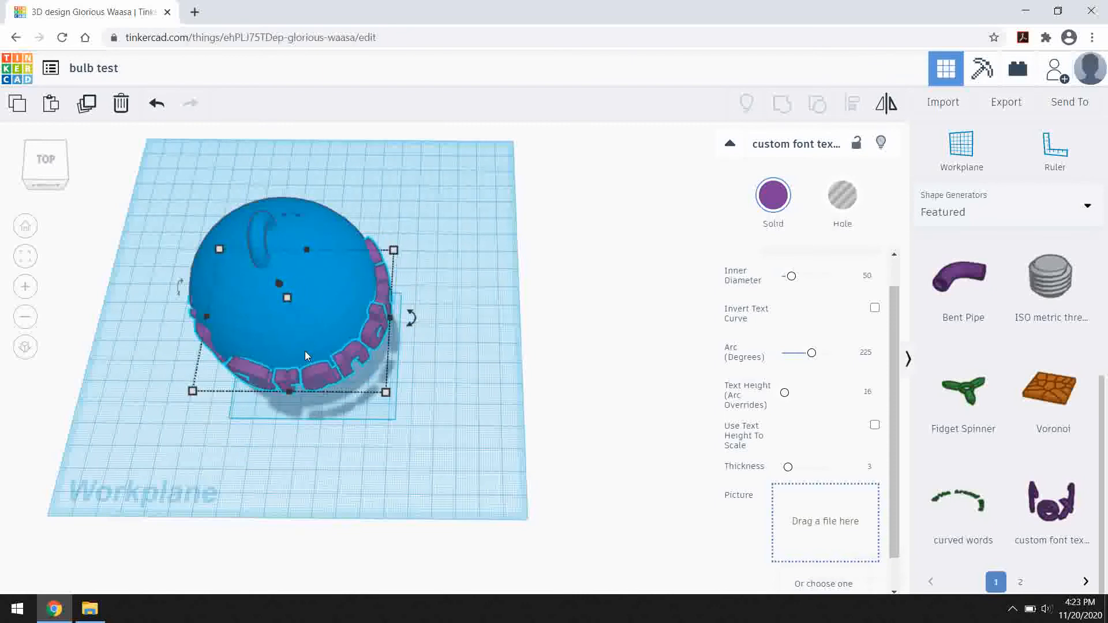
- Shift the "#1 Grandma" text a few more grid steps backward and left so its letters sink deeper into the sphere
key("Up")
key("Up")
key("Left")
key("Left")
key("Right")
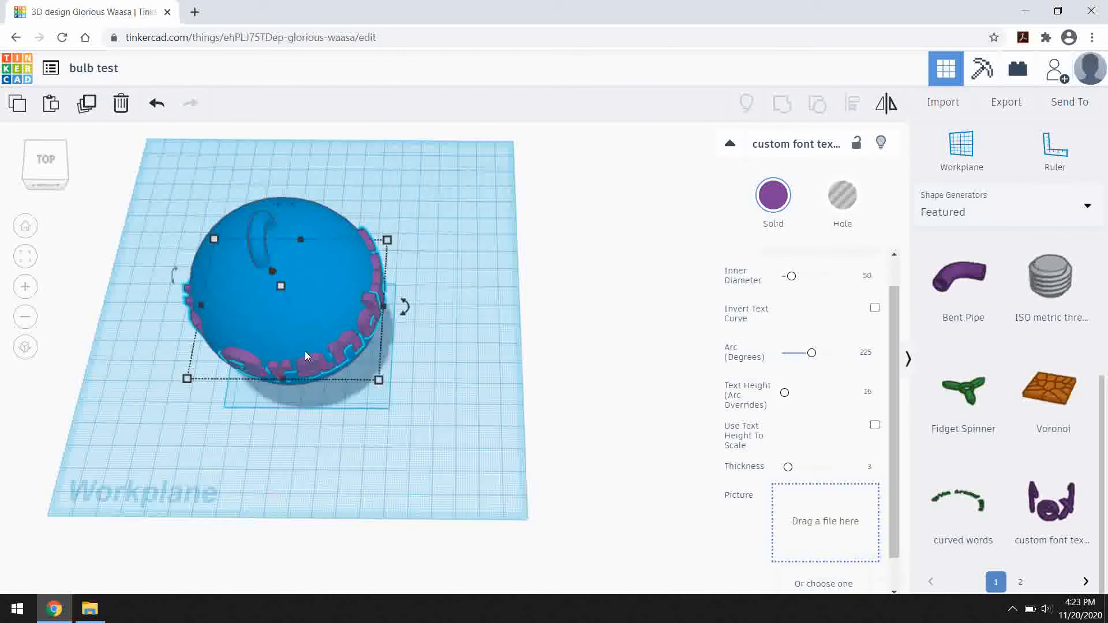
key("Left")
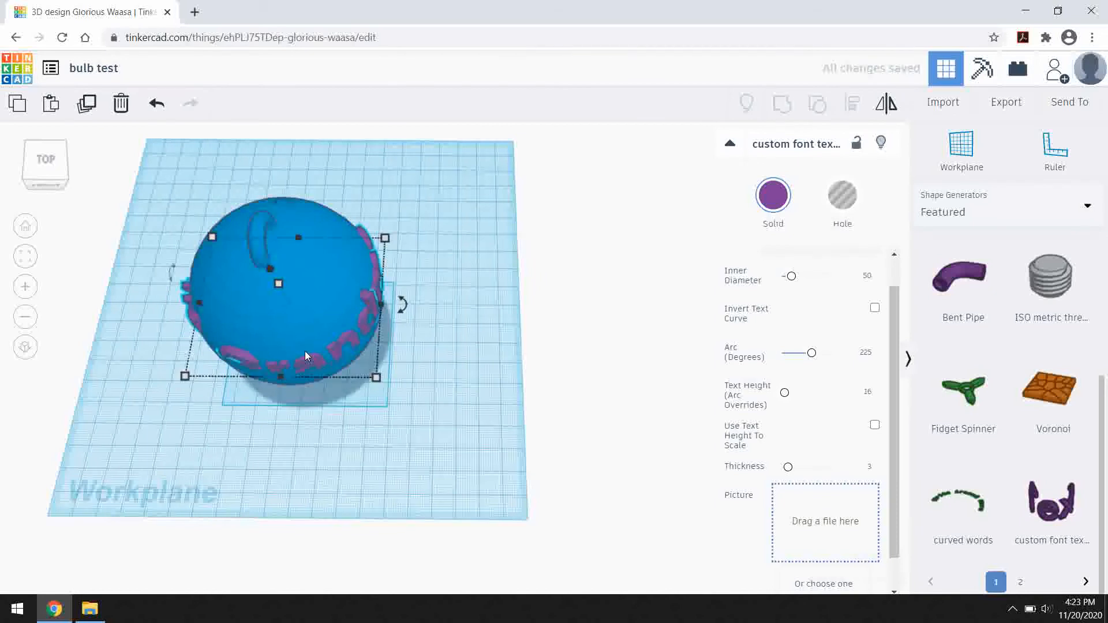
key("Left")
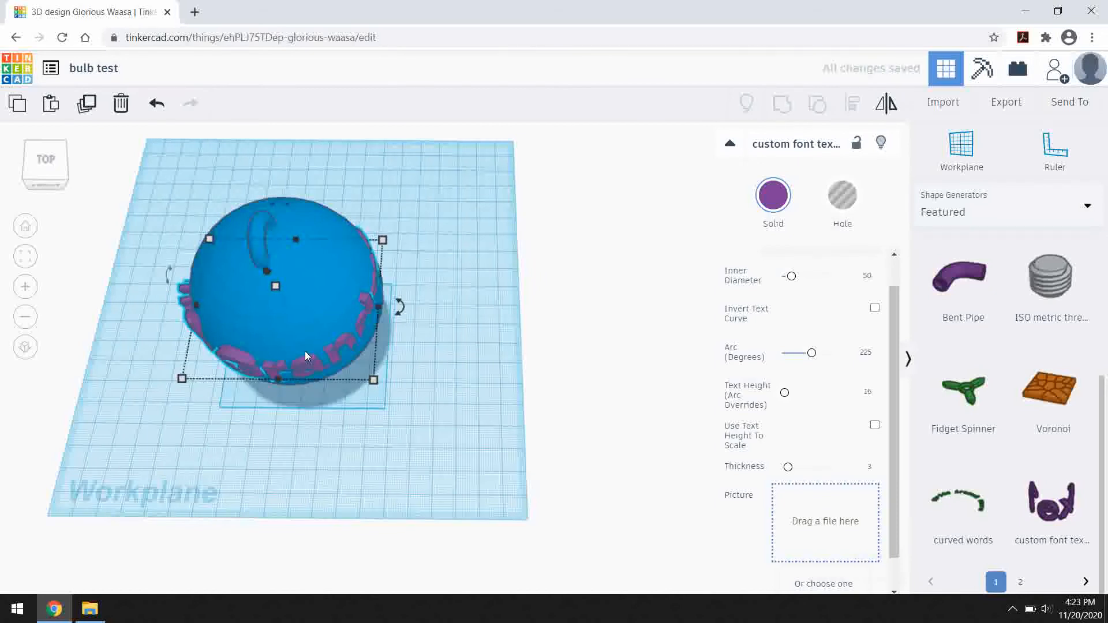
- Enlarge the text ring to about 78 by 67 mm and nudge it backward and left to fit around the sphere
right_click_drag(359, 391, 342, 295)
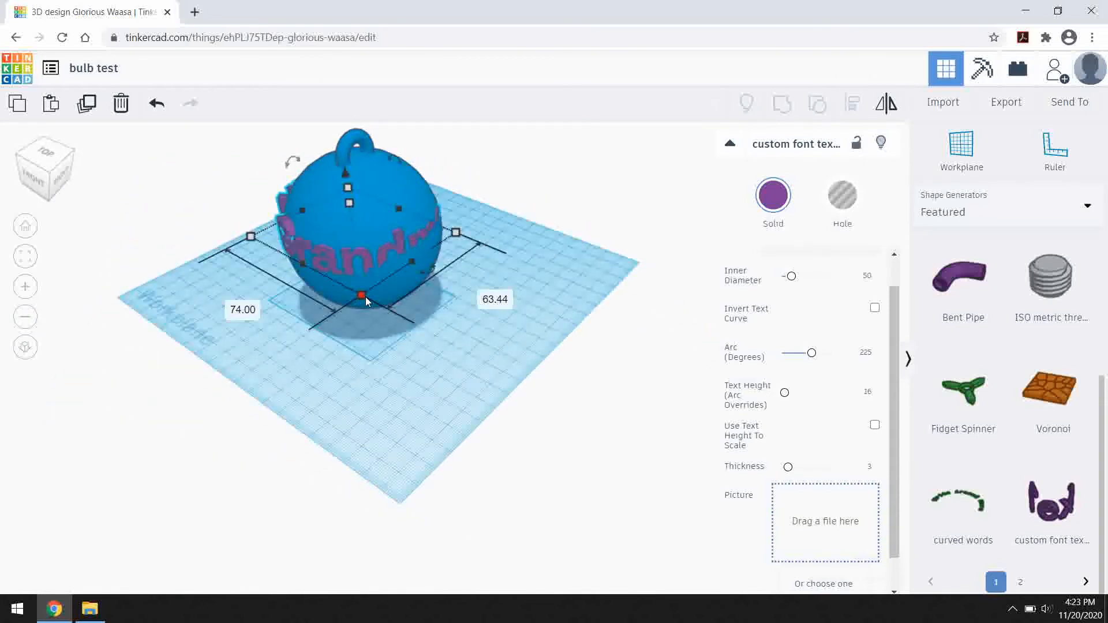
left_click_drag(362, 295, 362, 303)
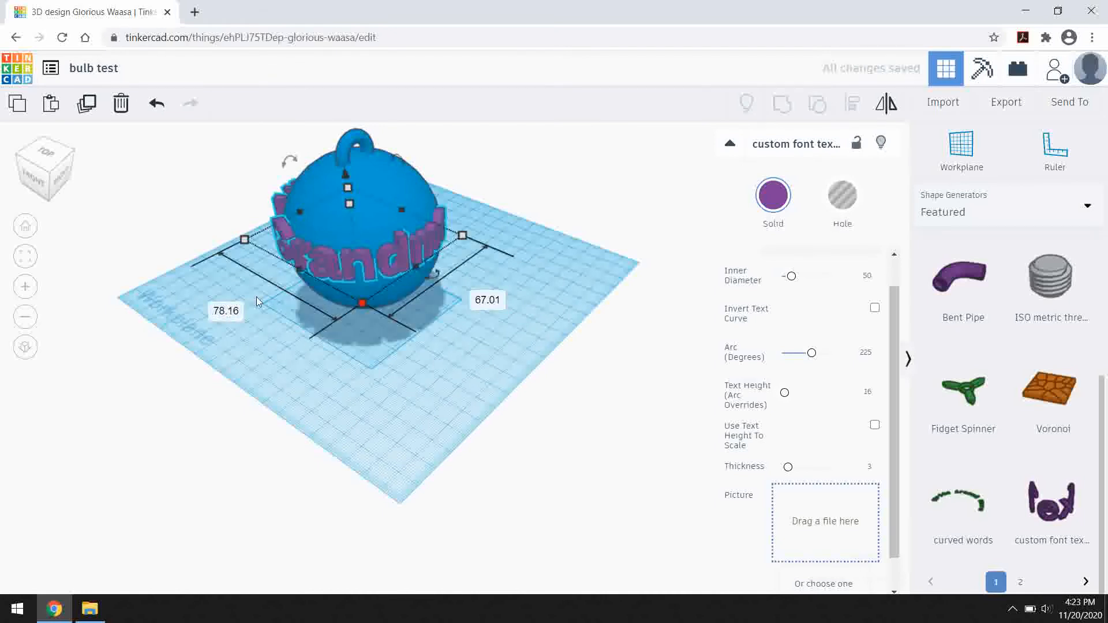
right_click_drag(258, 290, 376, 362)
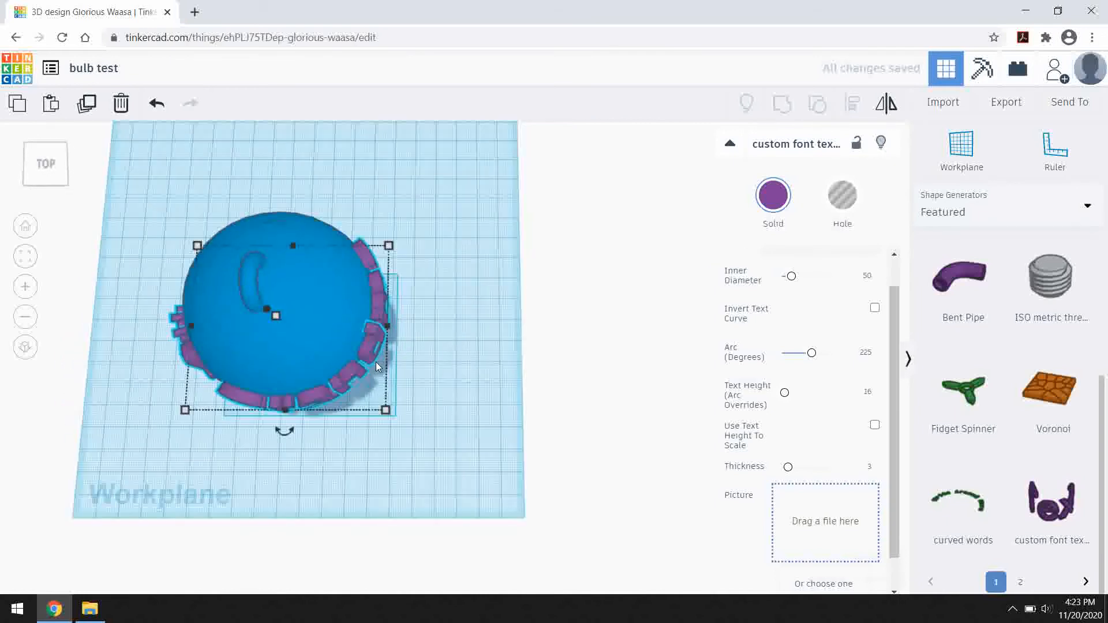
key("Left")
key("Up")
key("Up")
key("Left")
key("Left")
key("Down")
key("Right")
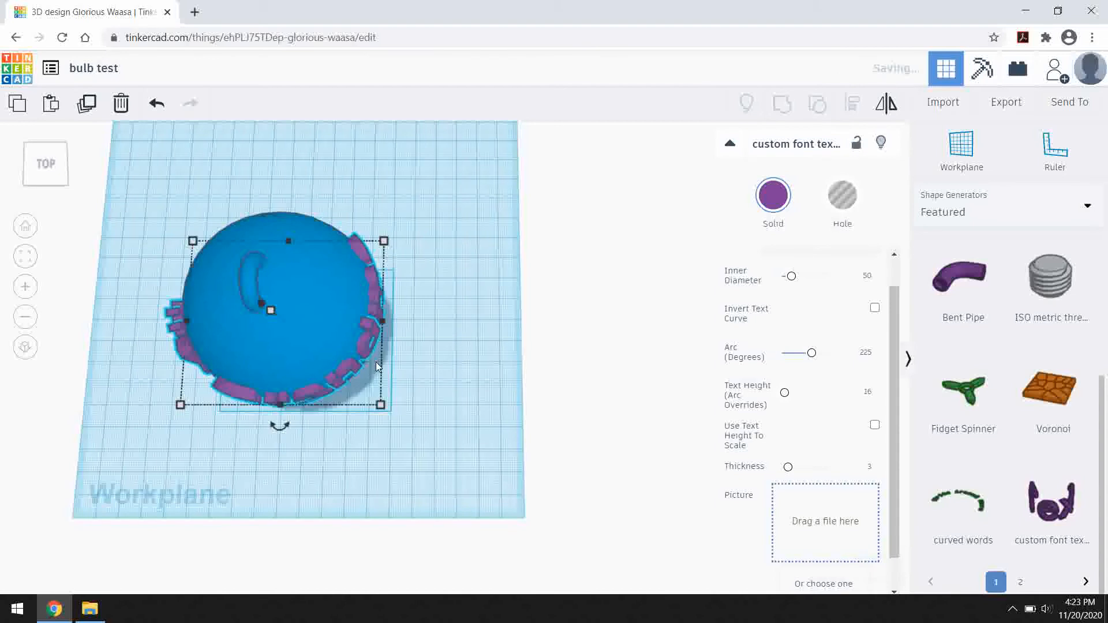
- Examine from all sides how far the enlarged letters protrude from the sphere's surface
right_click_drag(198, 388, 307, 314)
scroll(318, 326, "up", 4)
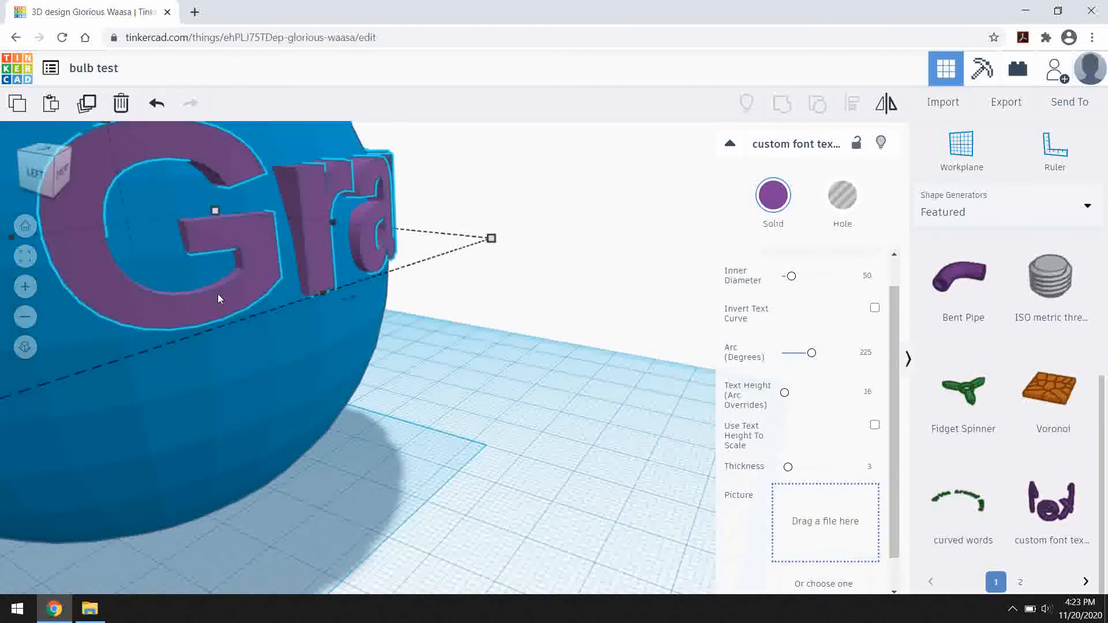
right_click_drag(369, 390, 96, 364)
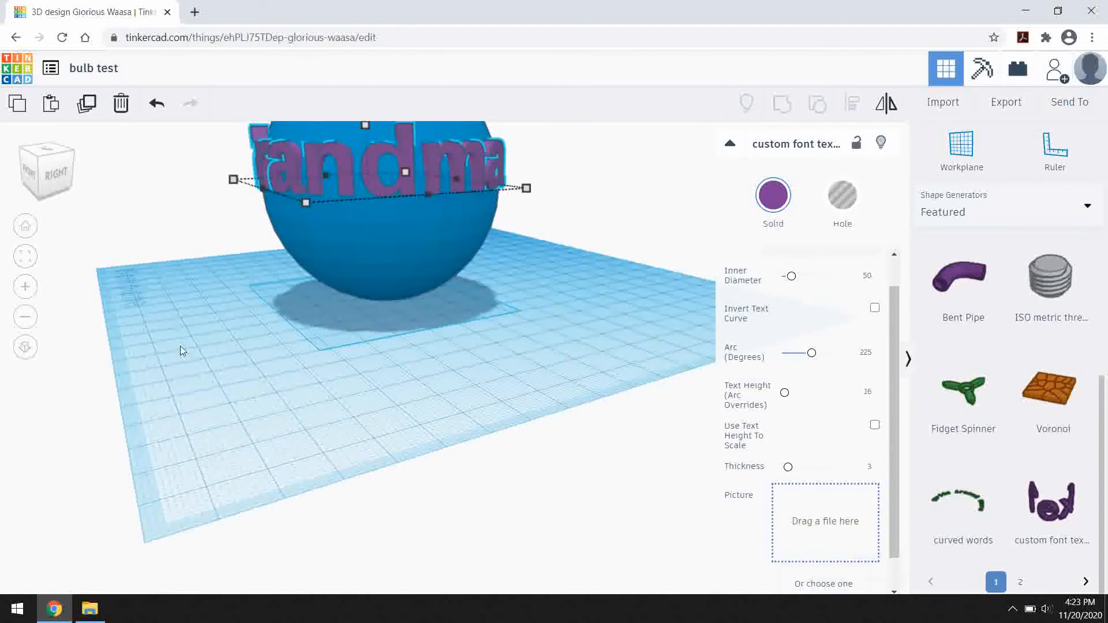
right_click_drag(415, 319, 427, 292)
scroll(428, 290, "down", 5)
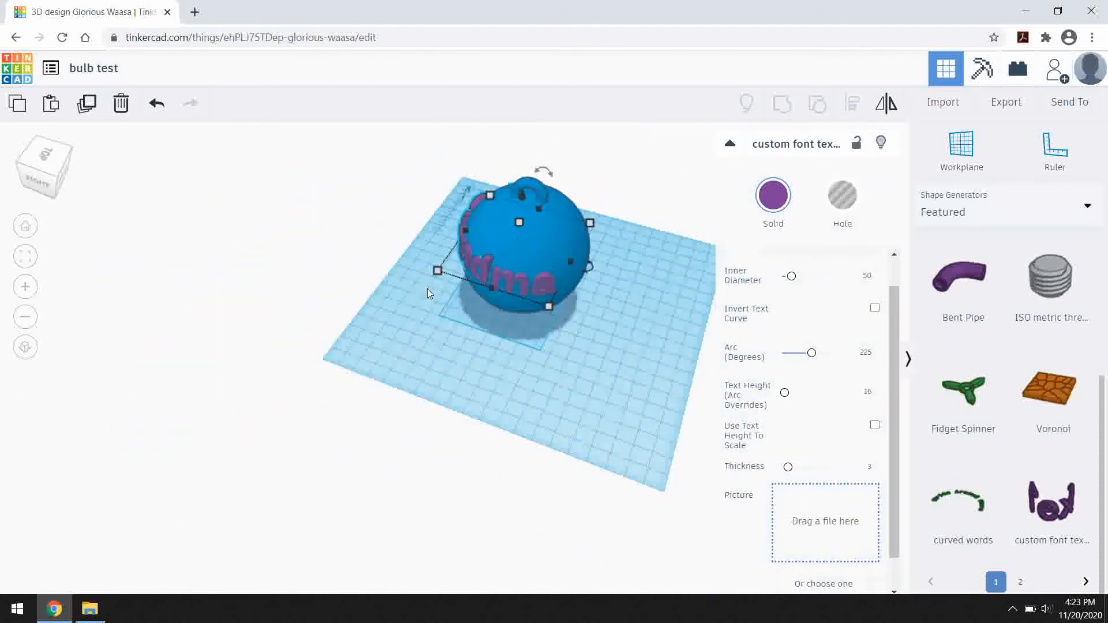
scroll(542, 292, "up", 5)
right_click_drag(514, 293, 248, 247)
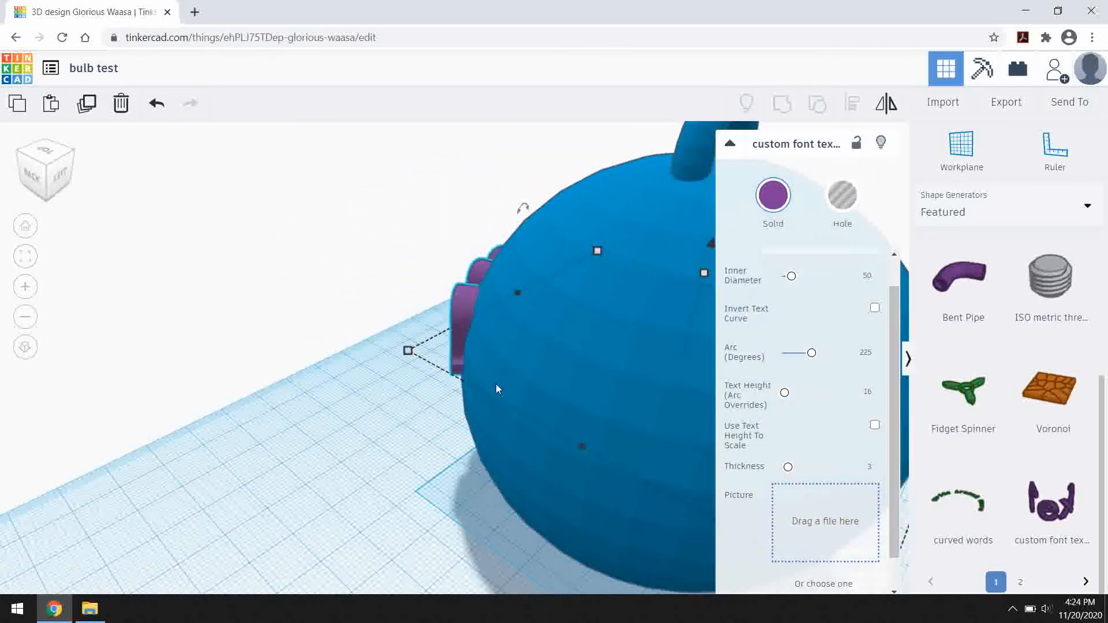
right_click_drag(445, 421, 608, 303)
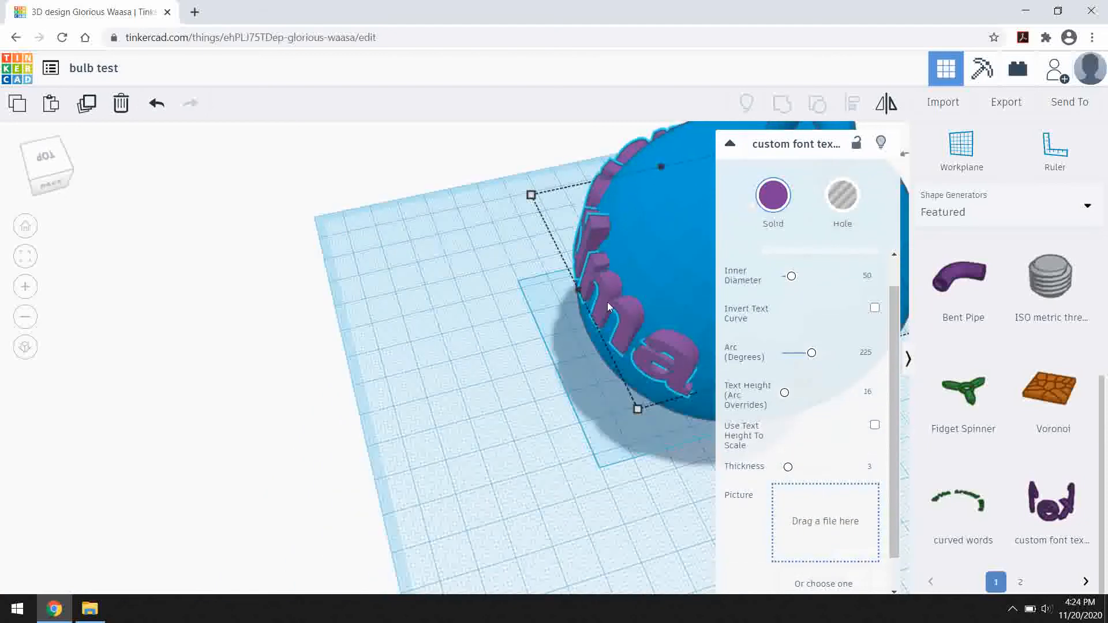
- Tilt the text ring slightly so the wording slants across the sphere, and deselect it
left_click(731, 145)
mouse_move(511, 305)
right_mouse_down()
mouse_move(591, 339)
mouse_move(597, 326)
mouse_move(569, 325)
mouse_move(713, 250)
mouse_move(581, 239)
mouse_move(551, 215)
right_mouse_up()
left_click_drag(526, 146, 549, 130)
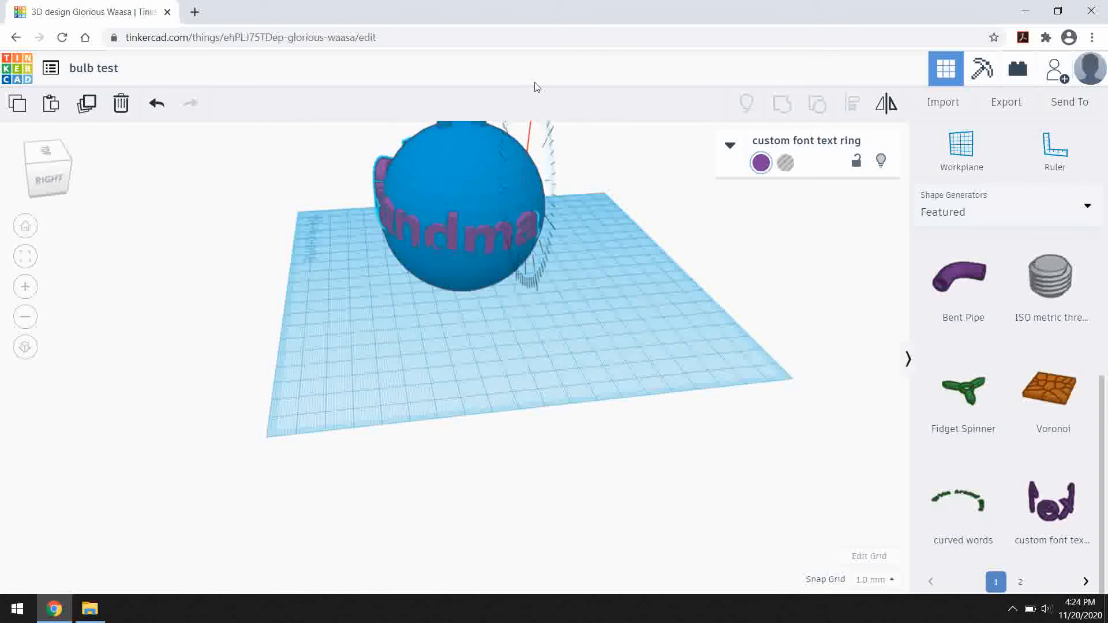
left_click_drag(540, 93, 539, 92)
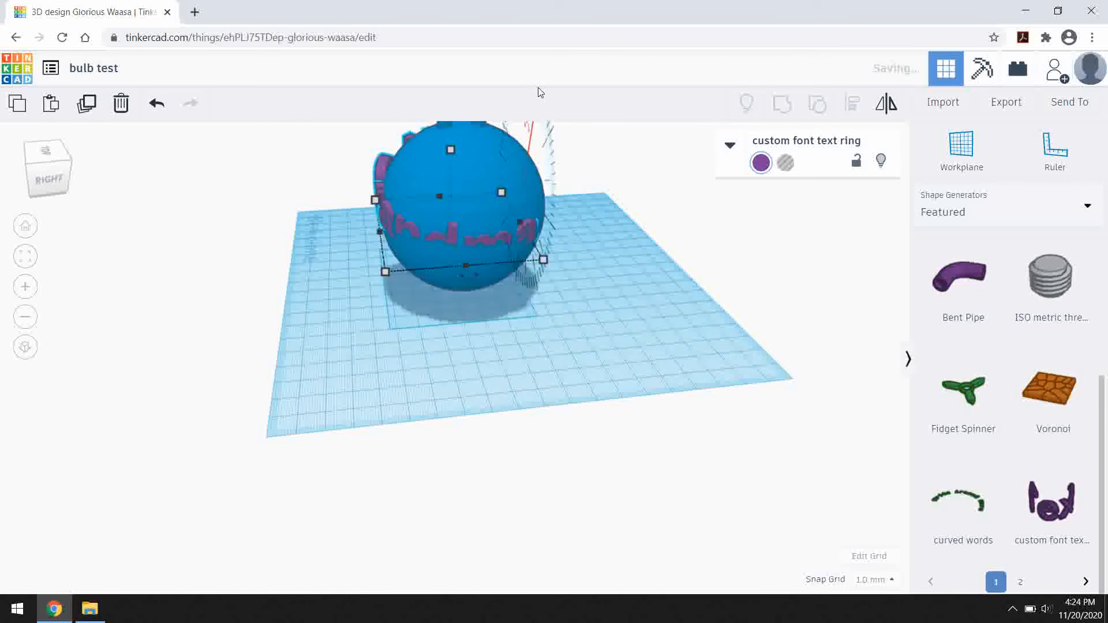
left_click(282, 227)
right_click_drag(283, 227, 373, 226)
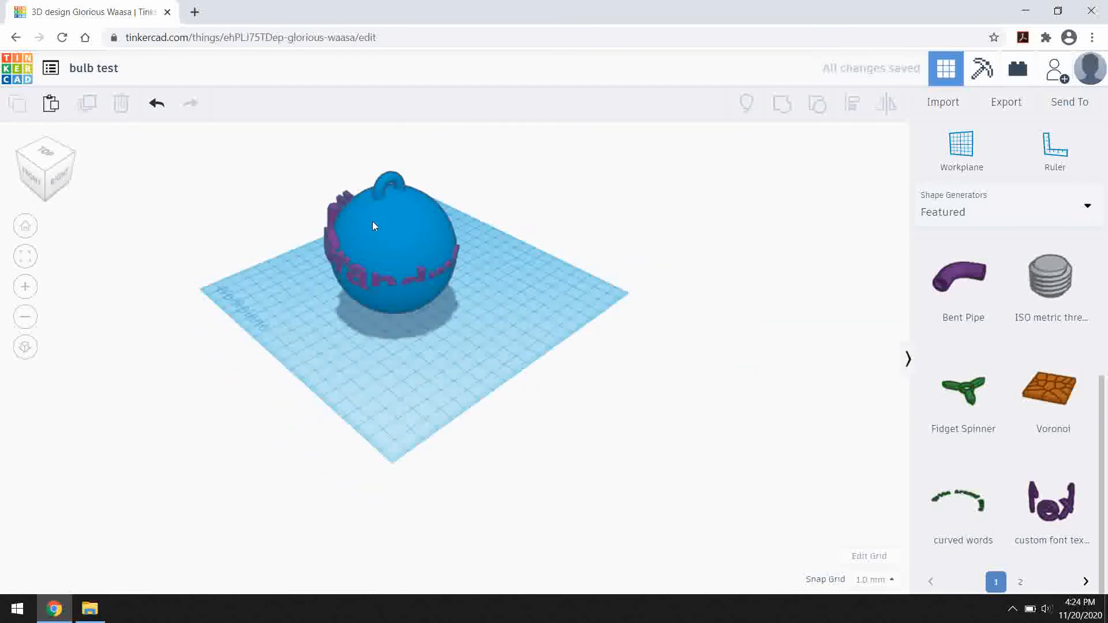
- Nudge the tilted text ring two grid steps to the right so the letters stand out from the sphere's front
left_click(334, 210)
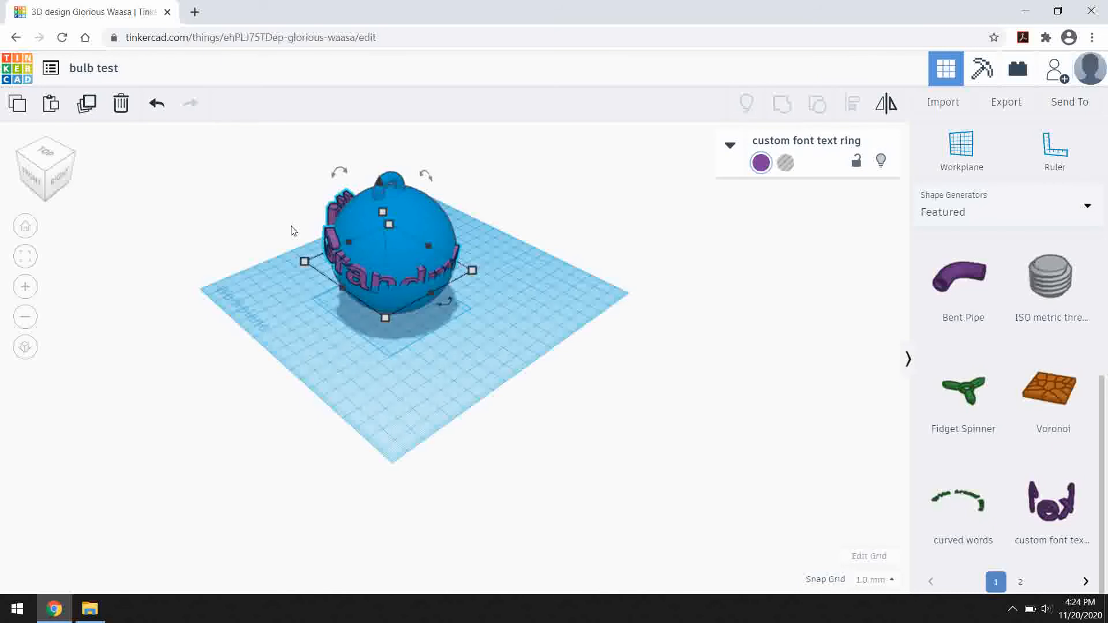
scroll(324, 231, "up", 5)
right_click_drag(278, 323, 321, 308)
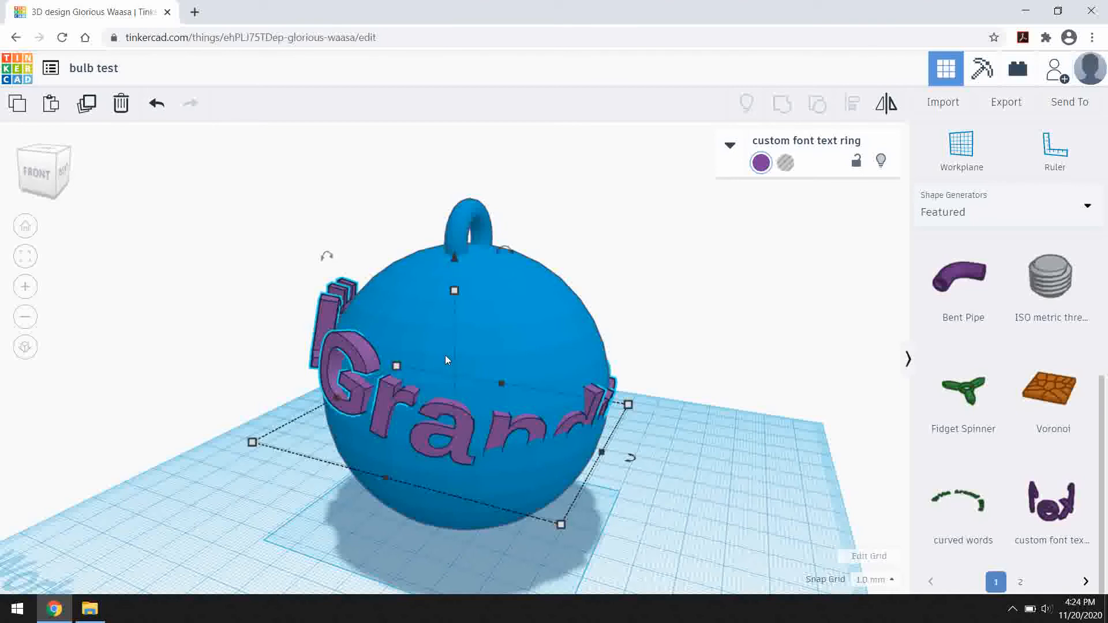
key("Right")
key("Right")
key("Left")
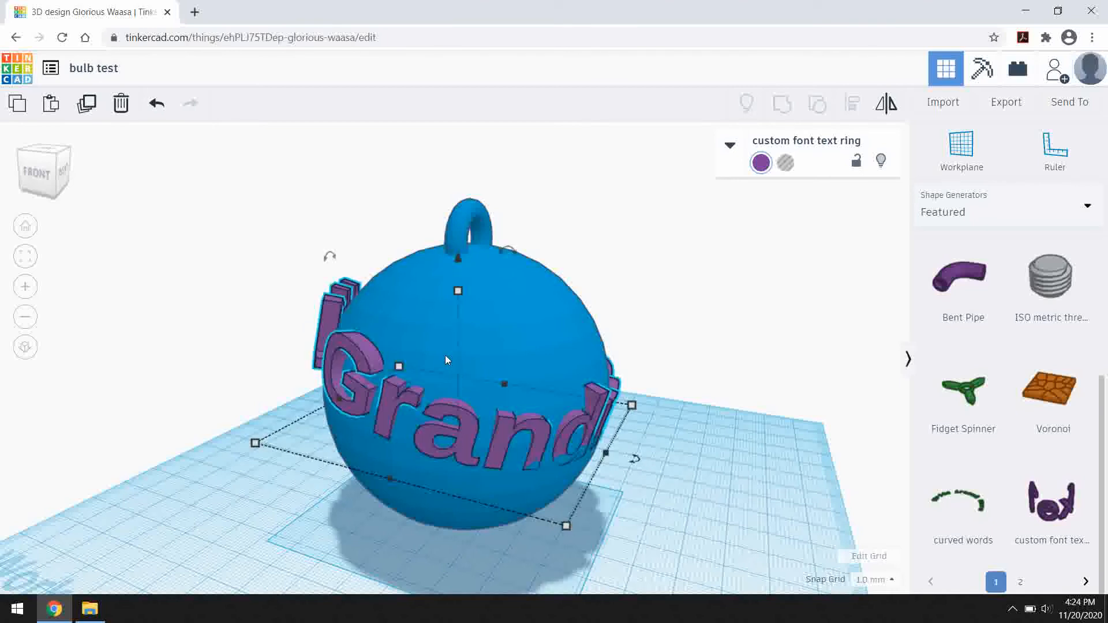
key("Right")
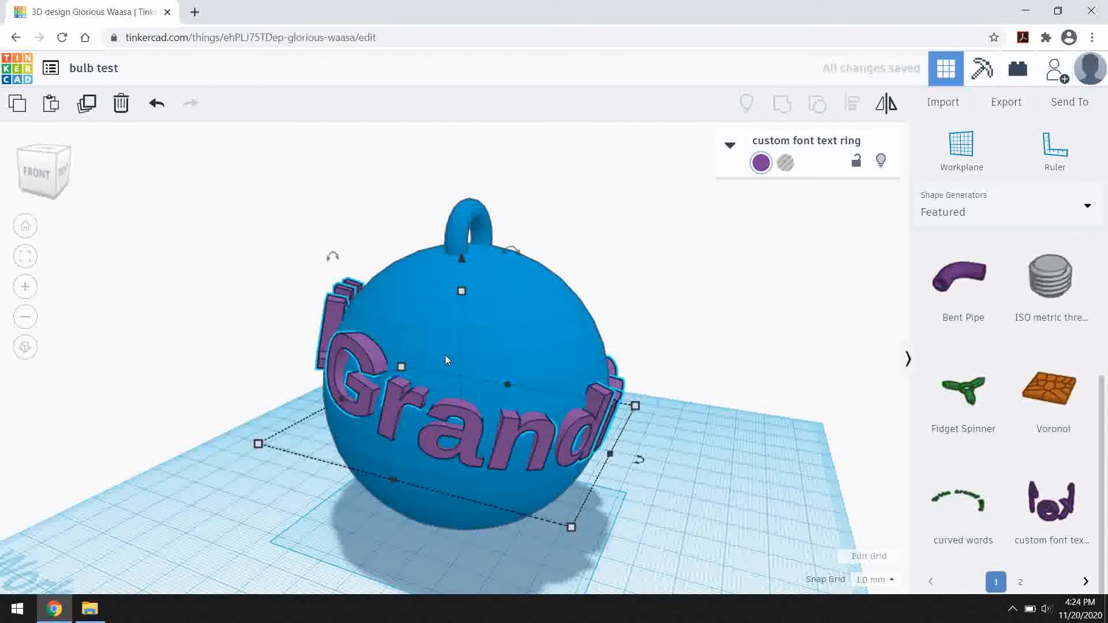
- Place a box hole from the Basic Shapes on the workplane beside the sphere's base
right_click_drag(636, 284, 480, 346)
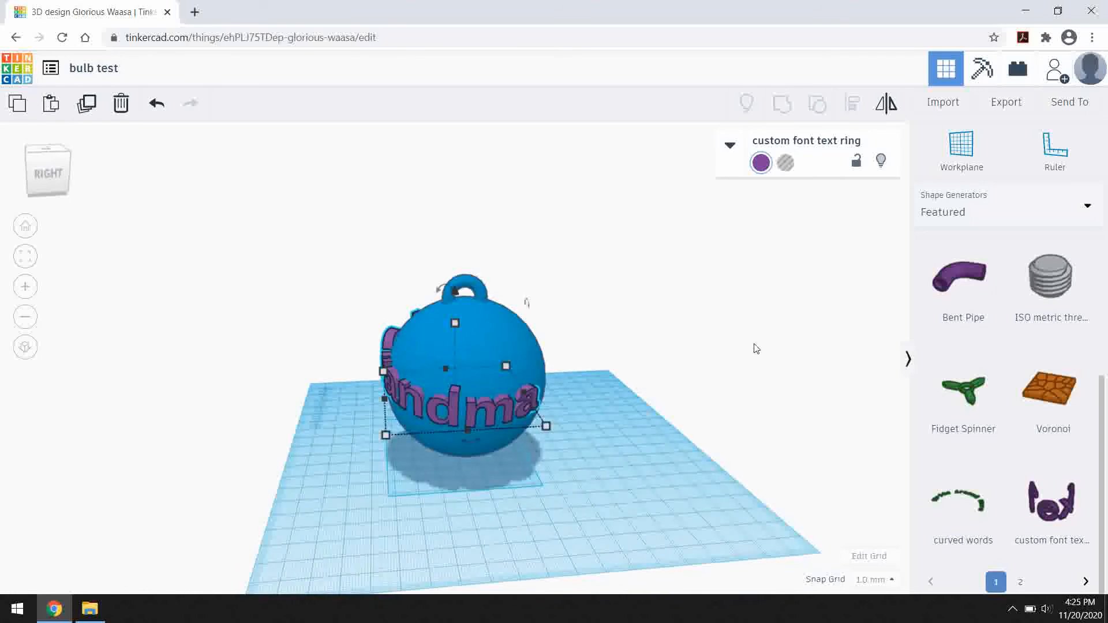
left_click(948, 217)
left_click(956, 269)
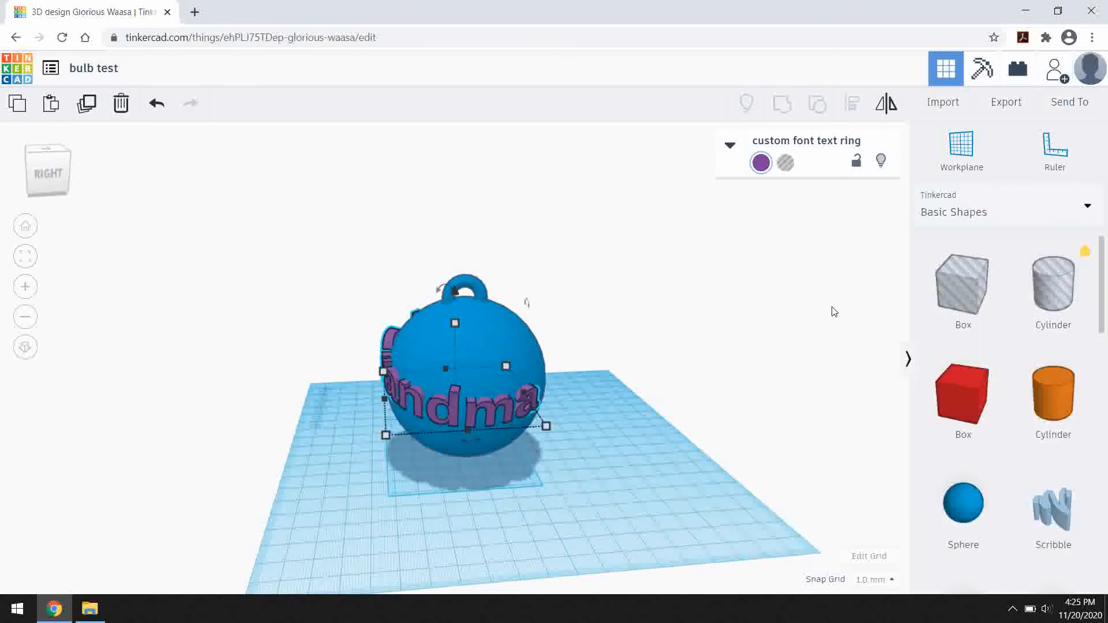
right_click_drag(632, 474, 508, 457)
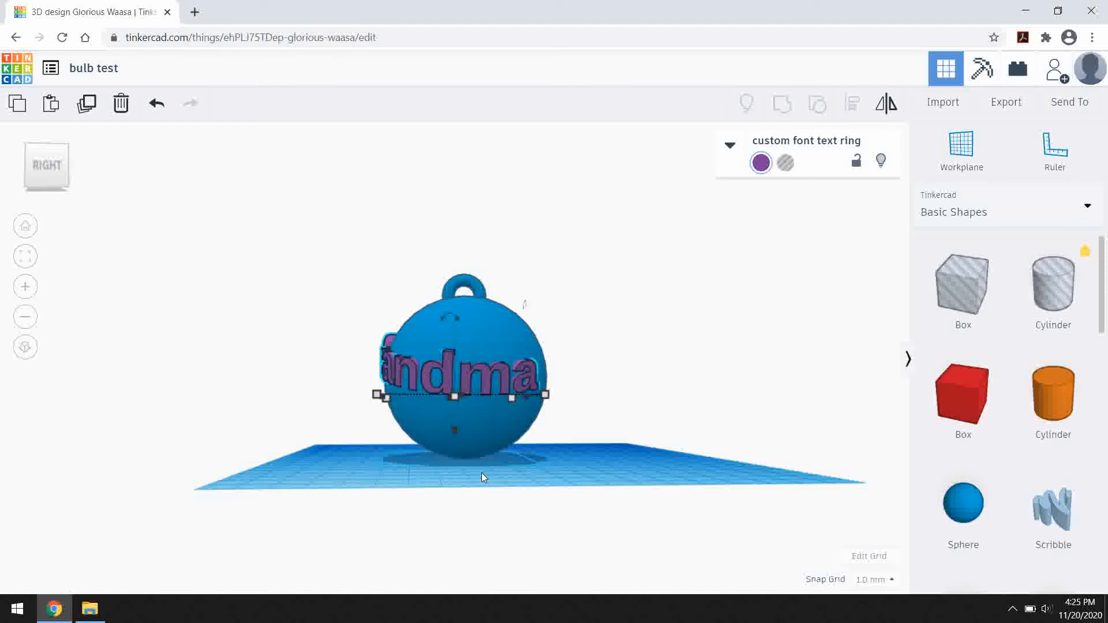
right_click_drag(495, 458, 466, 442)
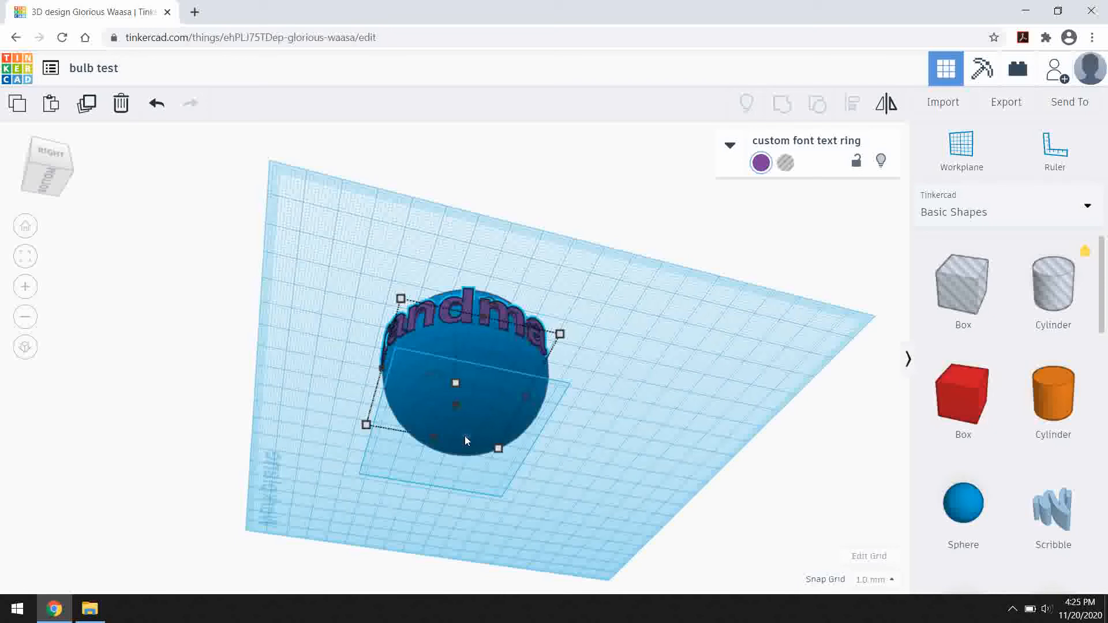
right_click_drag(646, 269, 692, 375)
left_click_drag(683, 337, 560, 421)
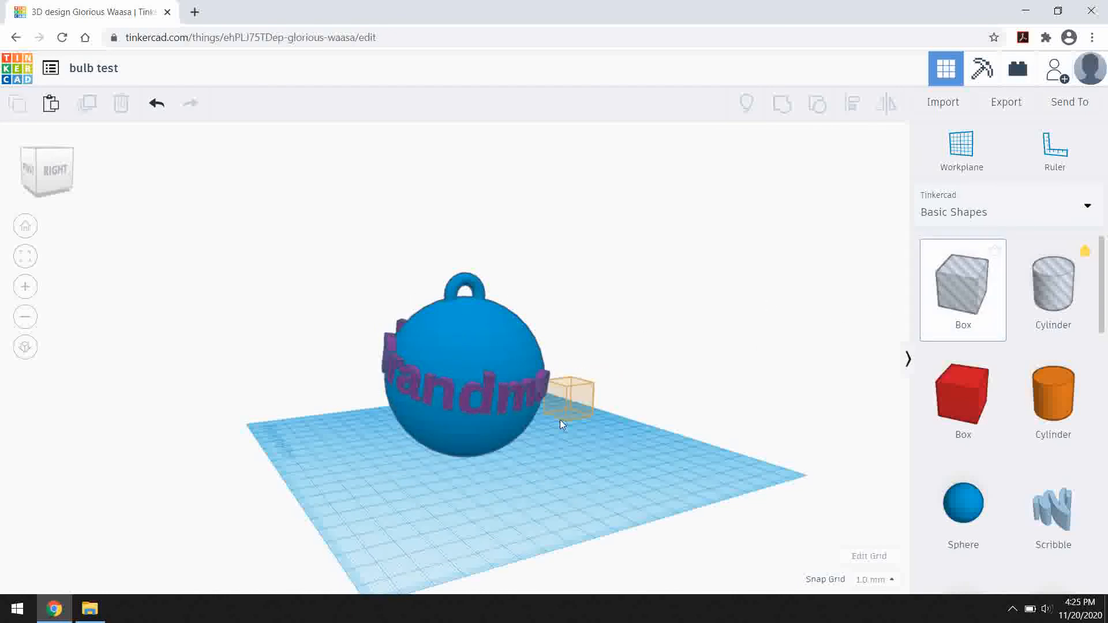
left_click_drag(534, 463, 539, 462)
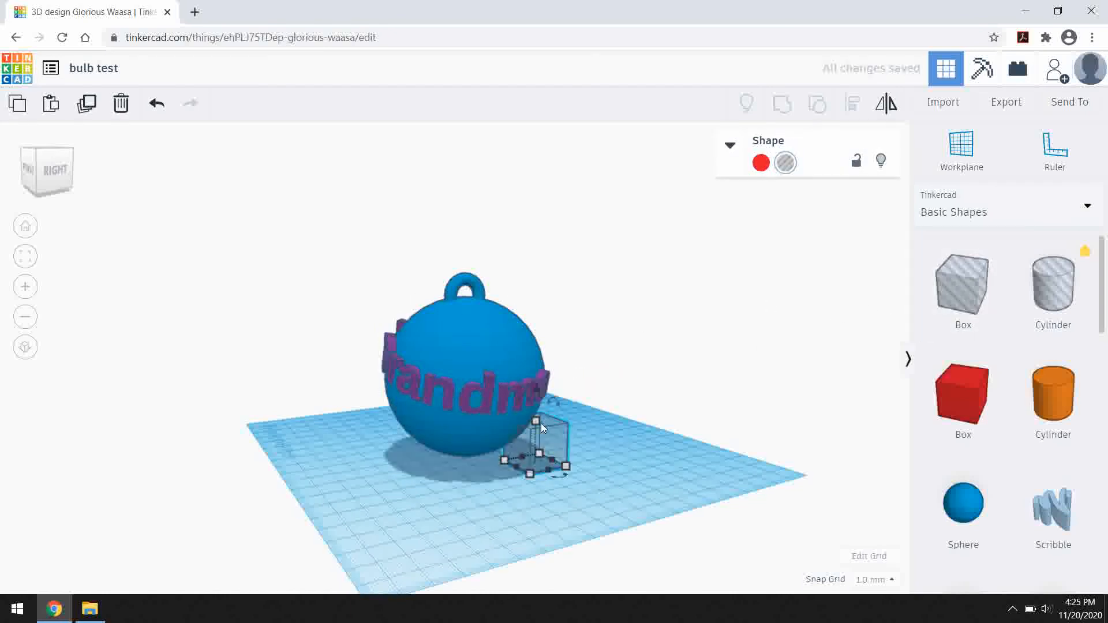
- Reduce the box hole's height to 5 mm
left_click_drag(535, 421, 535, 450)
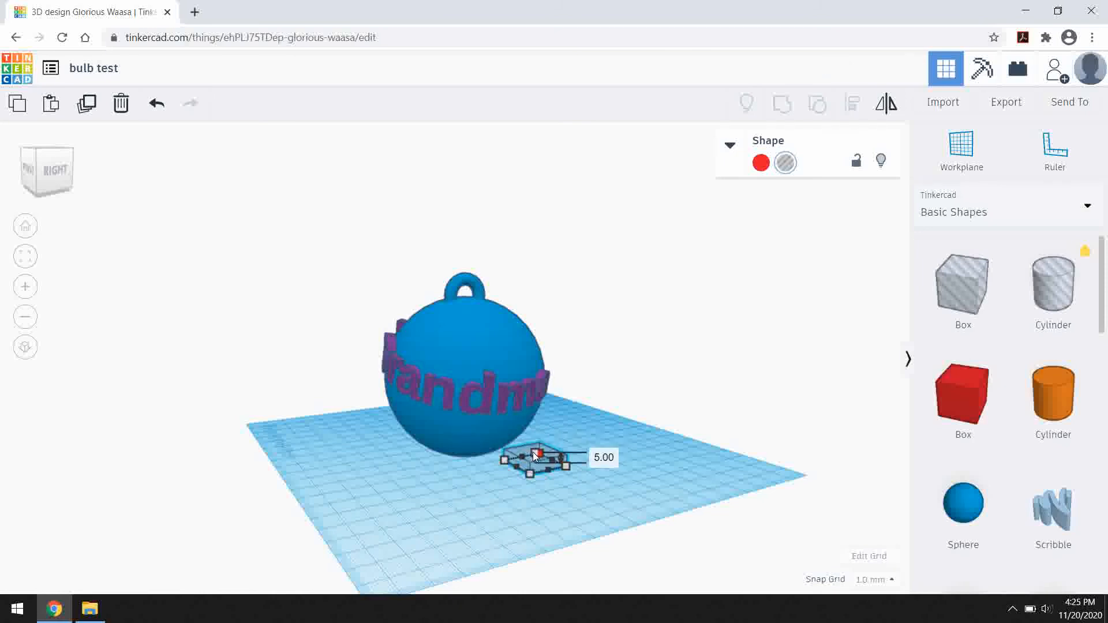
left_click_drag(535, 456, 535, 456)
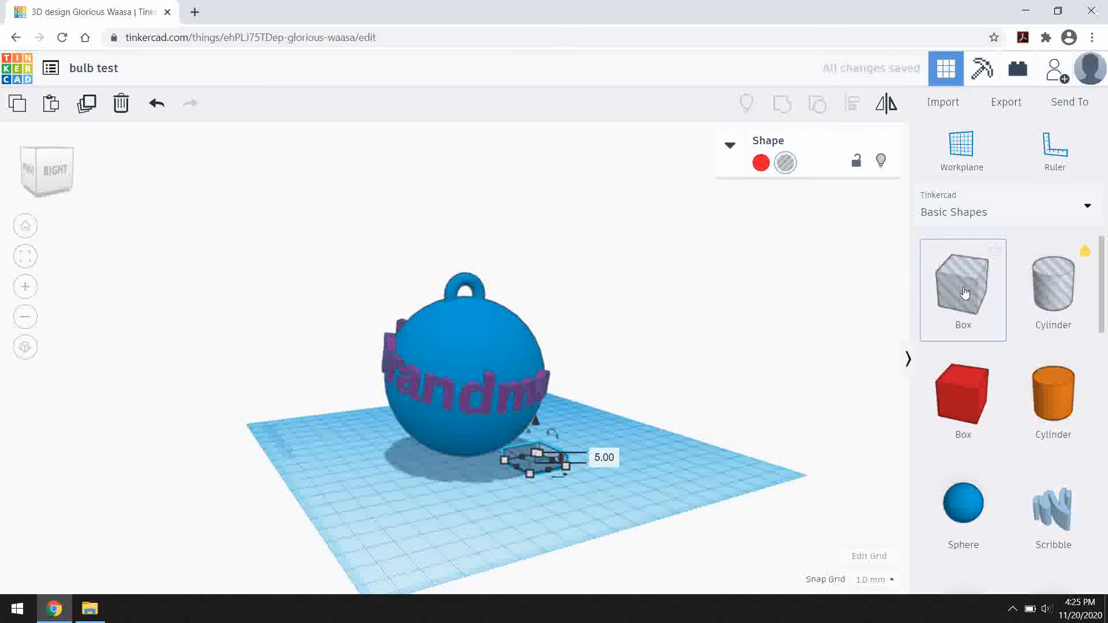
left_click(529, 428)
- Stretch the flat box hole across the workplane until its footprint covers the whole underside of the sphere
mouse_move(486, 463)
right_mouse_down()
mouse_move(464, 478)
mouse_move(477, 489)
mouse_move(486, 472)
right_mouse_up()
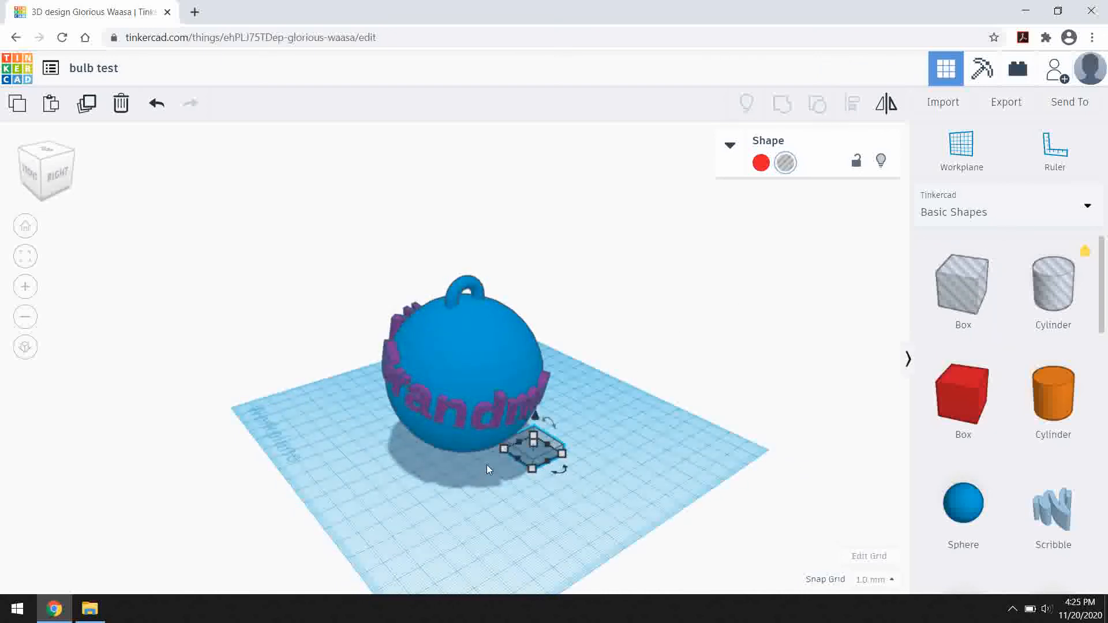
left_click_drag(500, 449, 287, 413)
left_click_drag(407, 477, 456, 458)
right_click_drag(529, 508, 567, 508)
mouse_move(463, 421)
left_click_drag(462, 420, 463, 417)
right_click_drag(519, 497, 459, 506)
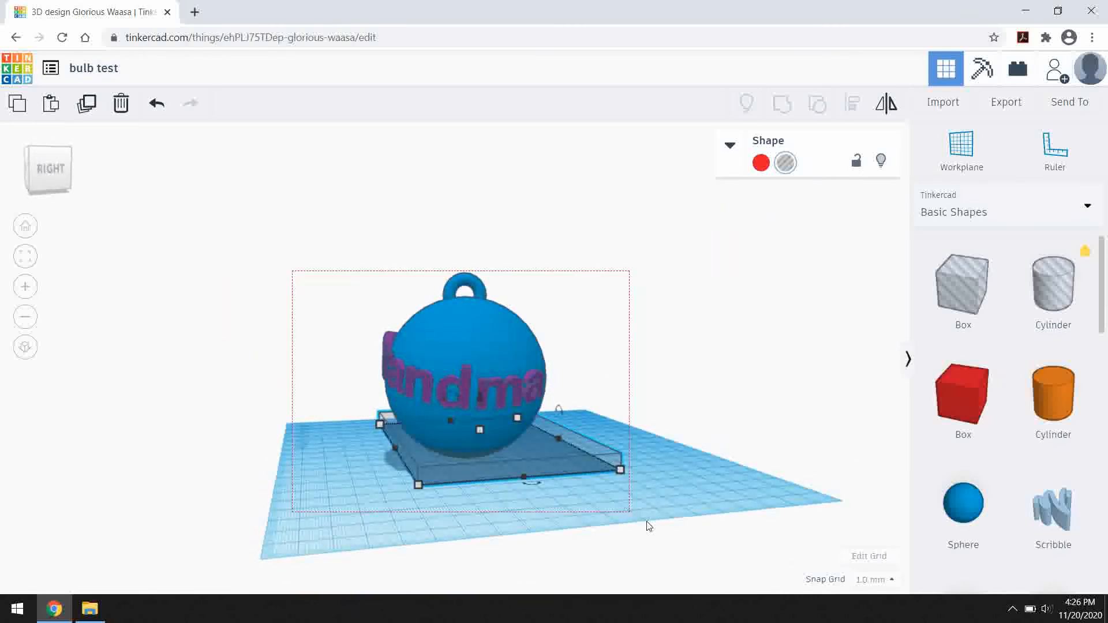
- Group the sphere, loop, text and box hole to cut a flat base on the ornament, and check its underside
left_click_drag(675, 460, 676, 457)
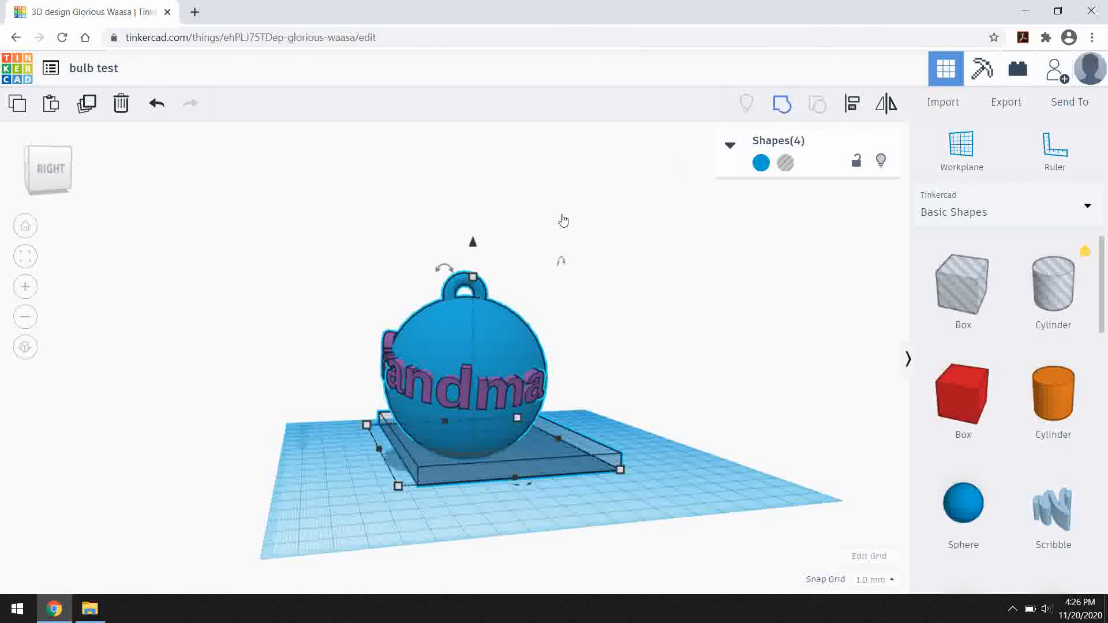
key("ctrl+g")
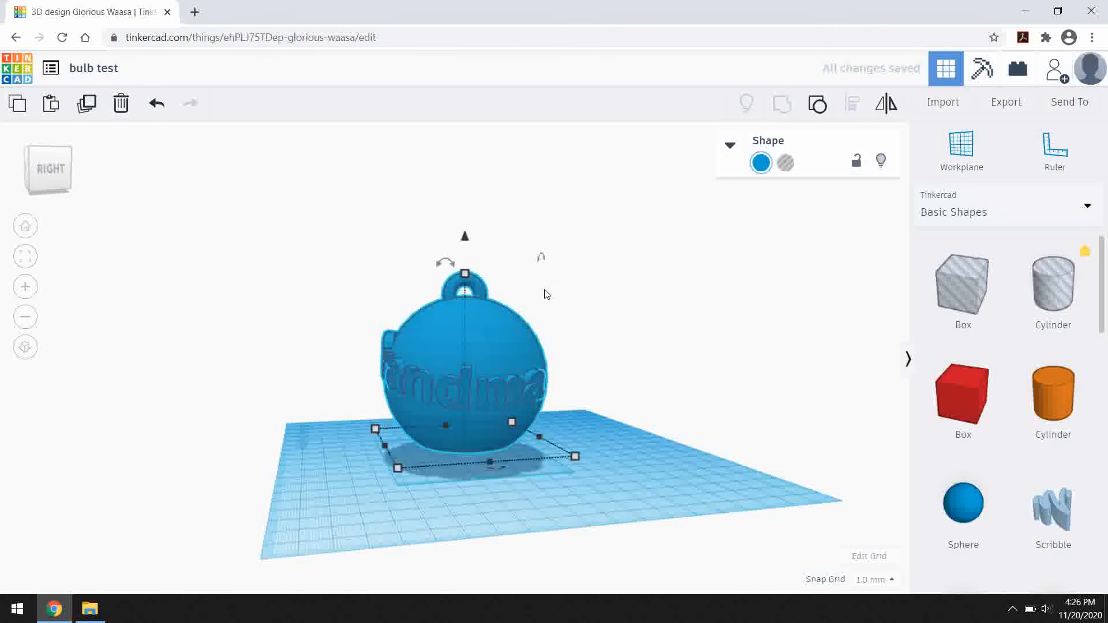
scroll(439, 479, "up", 3)
right_click_drag(435, 479, 490, 331)
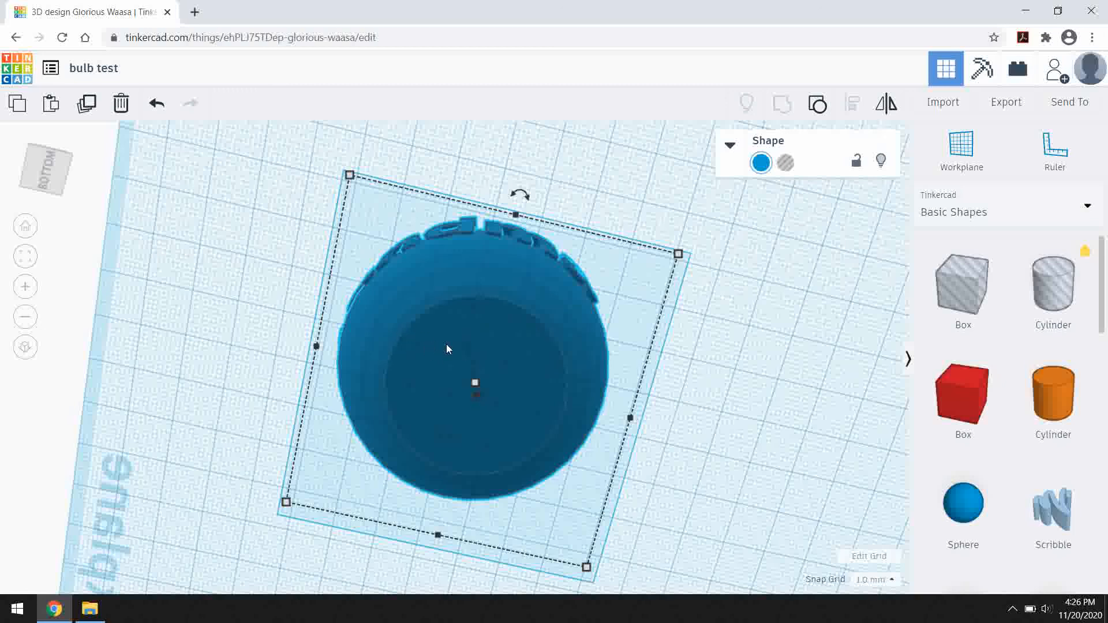
- Drop the grouped ornament down so its flat base rests on the workplane
right_click_drag(266, 309, 280, 398)
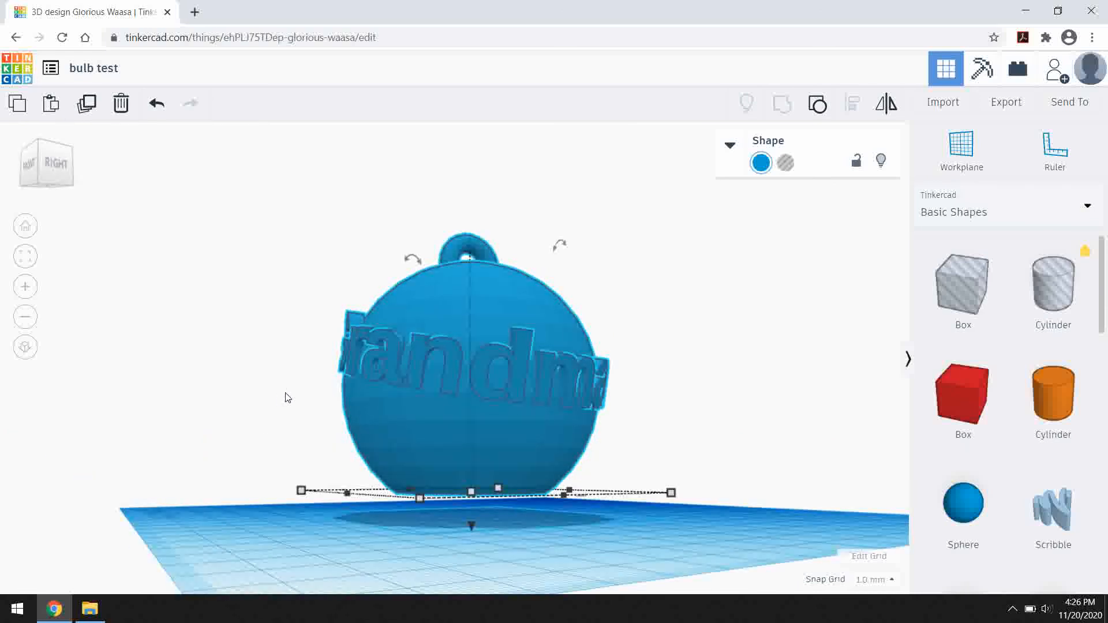
key("d")
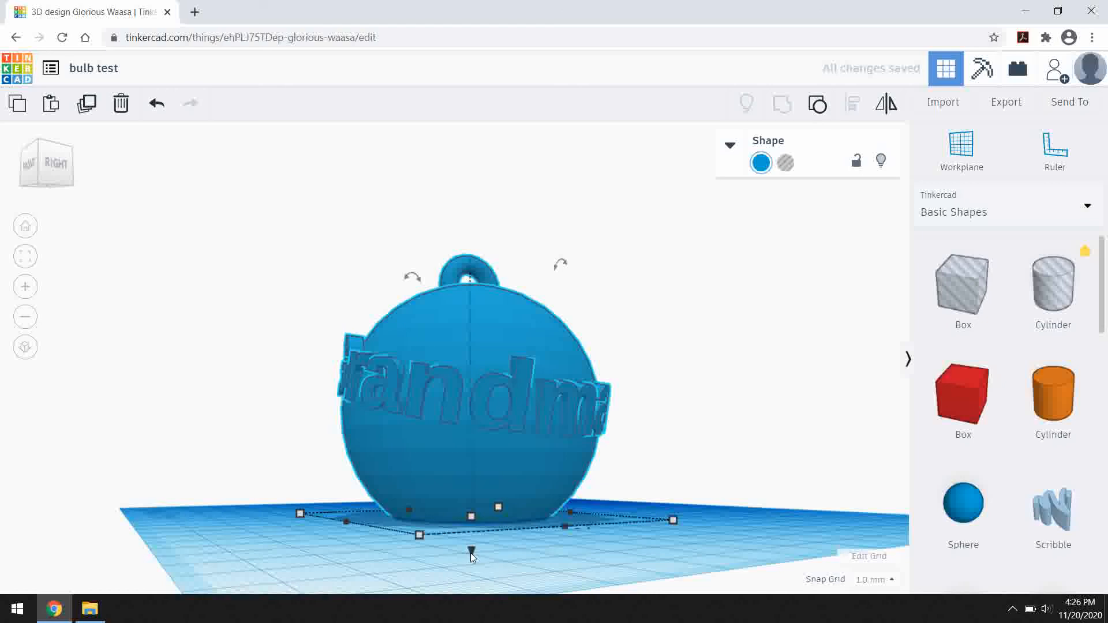
right_click_drag(242, 396, 307, 472)
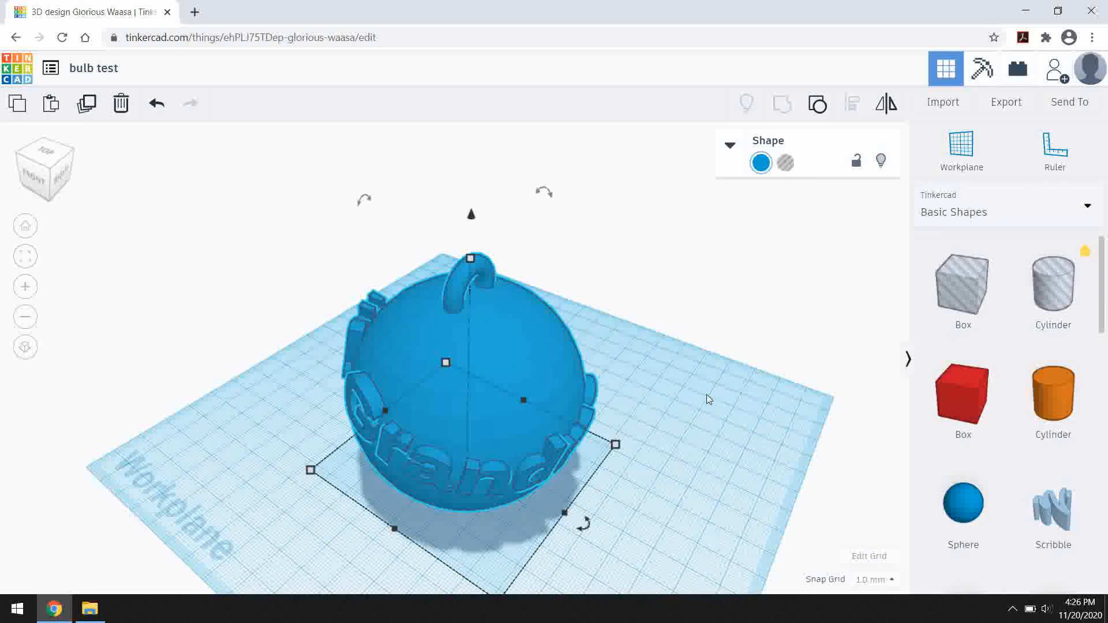